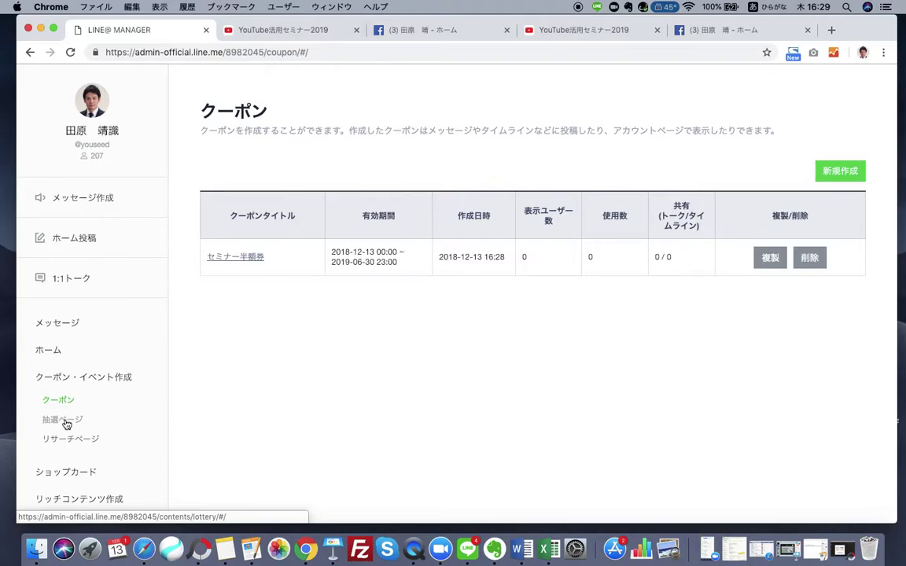
- Create a new lottery page (抽選ページ) and title it クリスマスプレゼント抽選企画♫
{"action": "left_click", "coordinate": [63, 421]}
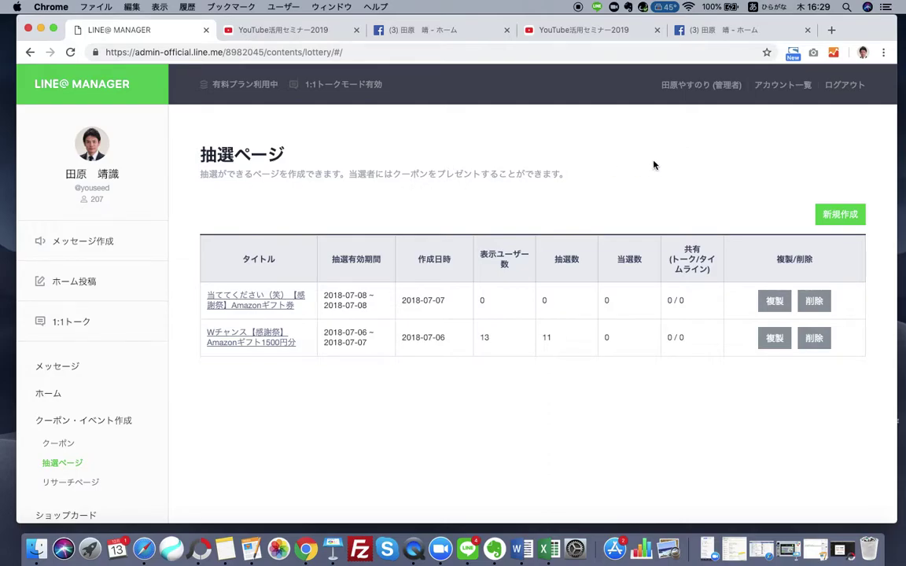
{"action": "left_click", "coordinate": [848, 224]}
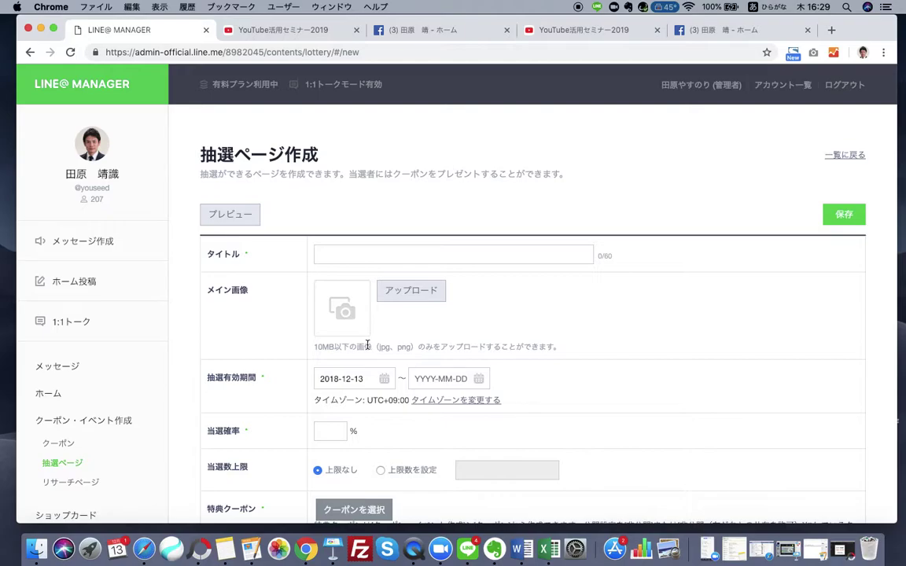
{"action": "left_click", "coordinate": [373, 253]}
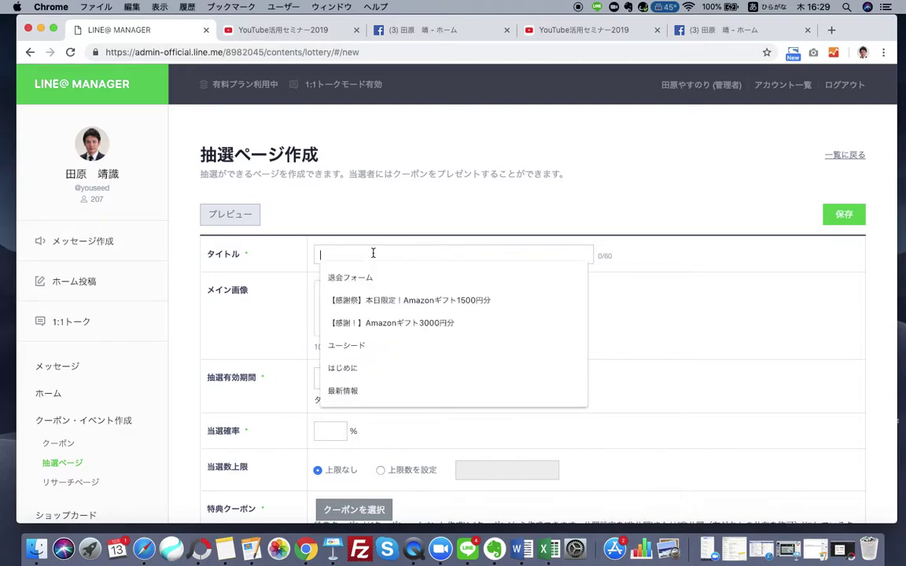
{"action": "left_click", "coordinate": [368, 252]}
{"action": "left_click", "coordinate": [367, 254]}
{"action": "type", "text": "く"}
{"action": "type", "text": "りすます"}
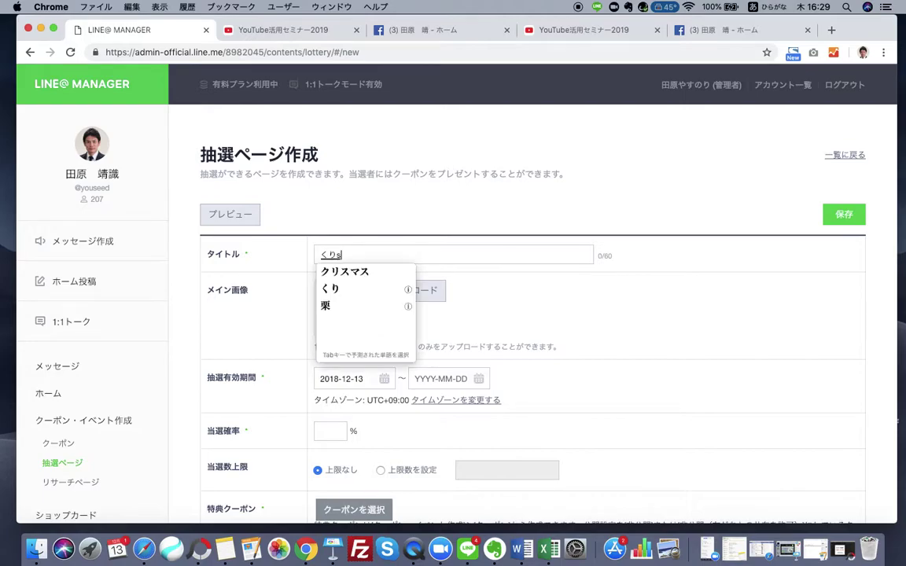
{"action": "key", "text": "Return"}
{"action": "type", "text": "ぷれぜん"}
{"action": "key", "text": "Tab"}
{"action": "key", "text": "Return"}
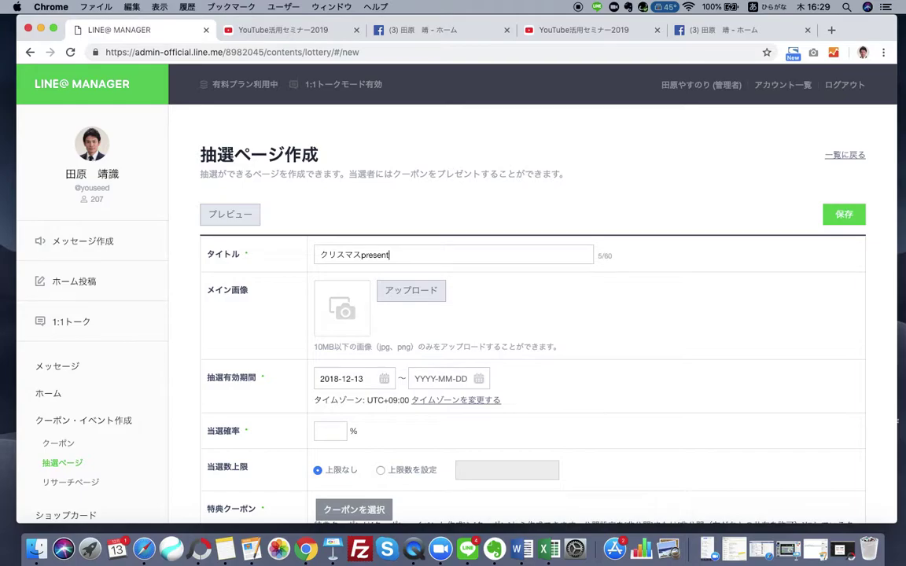
{"action": "key", "text": "BackSpace"}
{"action": "key", "text": "BackSpace"}
{"action": "key", "text": "BackSpace"}
{"action": "type", "text": "ぷれぜんと"}
{"action": "key", "text": "space"}
{"action": "type", "text": "ちゅうせん"}
{"action": "key", "text": "space"}
{"action": "type", "text": "きかん"}
{"action": "key", "text": "space"}
{"action": "type", "text": "おnぷ"}
{"action": "key", "text": "space"}
{"action": "key", "text": "space"}
{"action": "key", "text": "space"}
{"action": "key", "text": "space"}
{"action": "key", "text": "Return"}
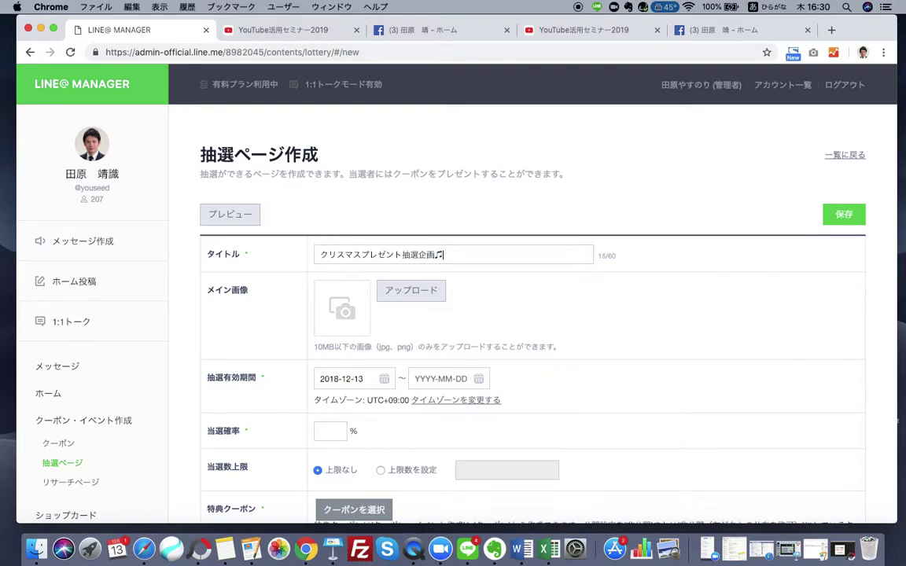
- Switch to the coupon image in PhotoScape X and delete the two-line expiry note near the canvas bottom
{"action": "left_click", "coordinate": [39, 30]}
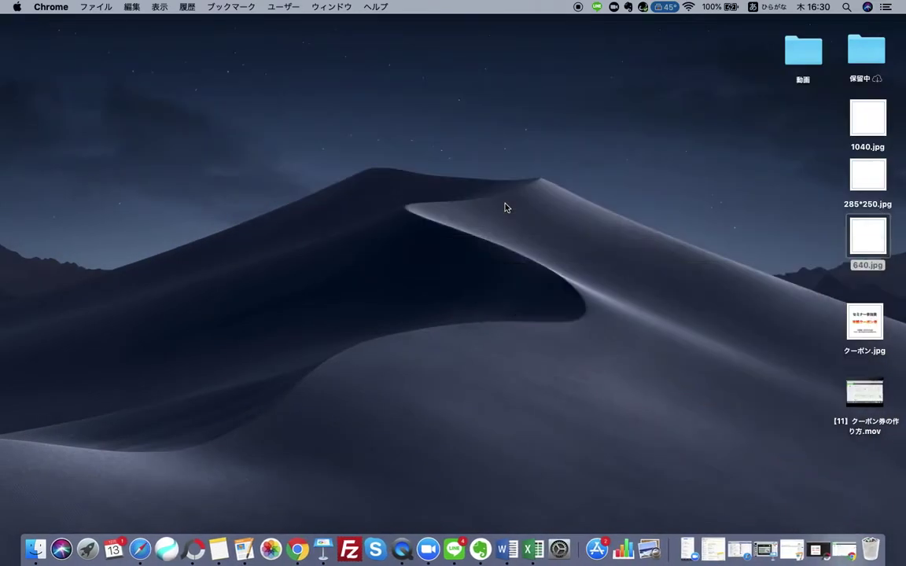
{"action": "left_click", "coordinate": [815, 548]}
{"action": "left_click", "coordinate": [405, 382]}
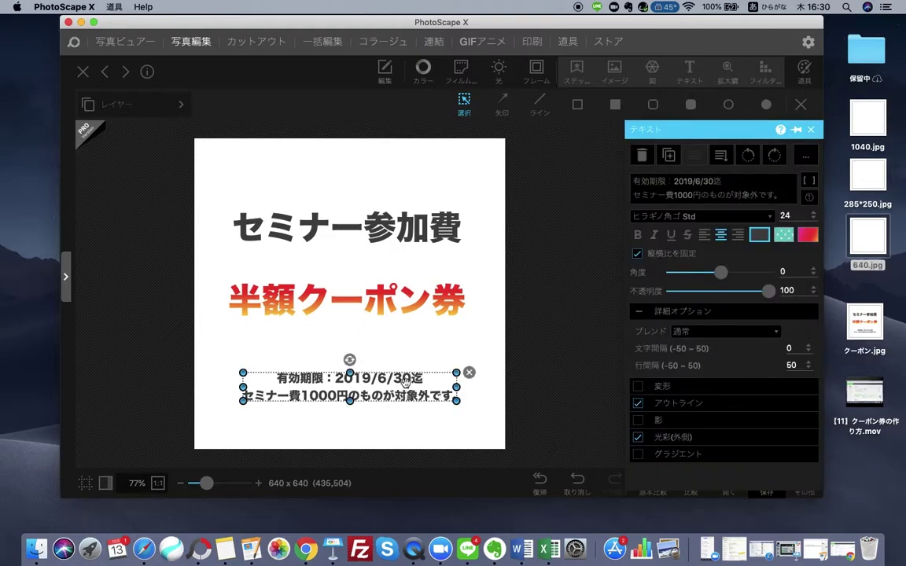
{"action": "left_click", "coordinate": [469, 373]}
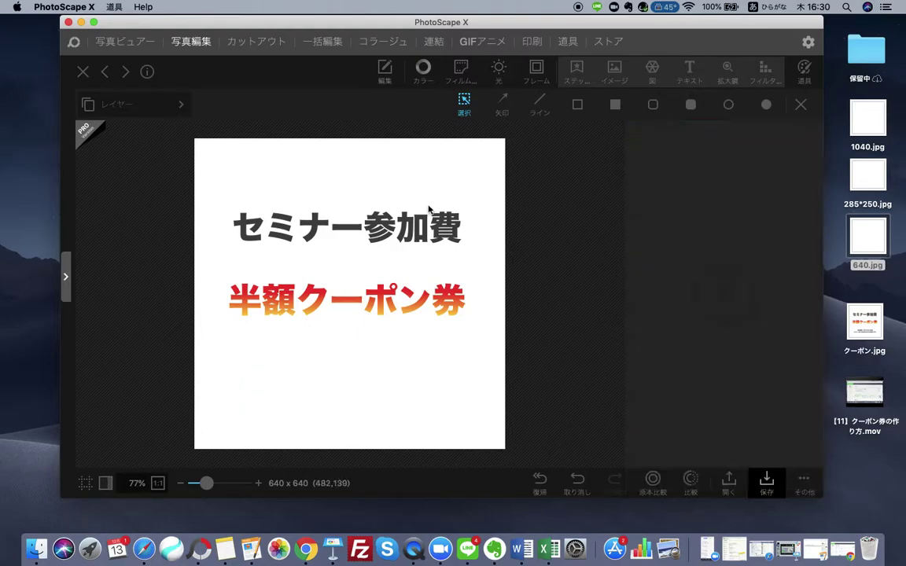
- Replace the 半額クーポン券 text with クリスマス / プレゼント企画 on two lines and enlarge it to size 74
{"action": "left_click", "coordinate": [417, 295]}
{"action": "left_click_drag", "start_coordinate": [698, 178], "coordinate": [616, 182]}
{"action": "type", "text": "kurisumaku"}
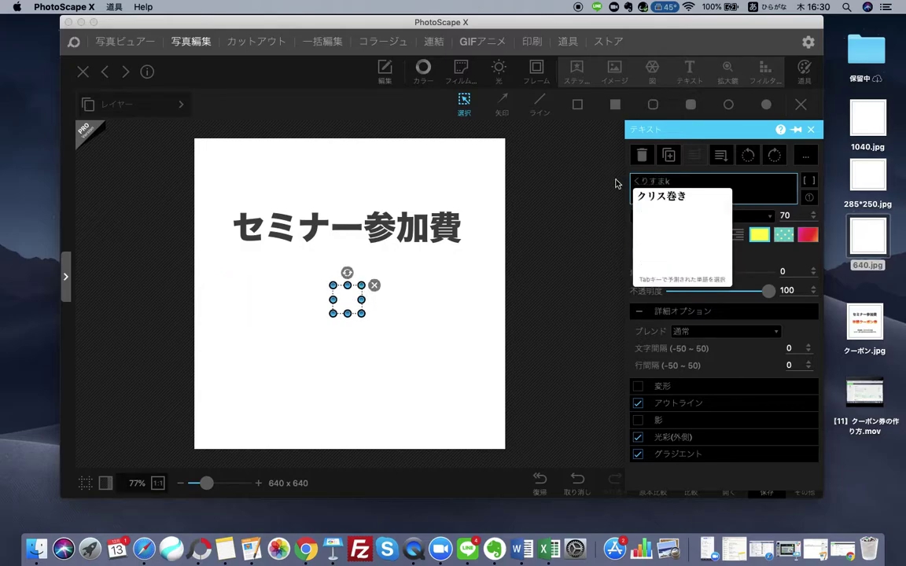
{"action": "key", "text": "BackSpace"}
{"action": "type", "text": "su"}
{"action": "key", "text": "space"}
{"action": "key", "text": "Return"}
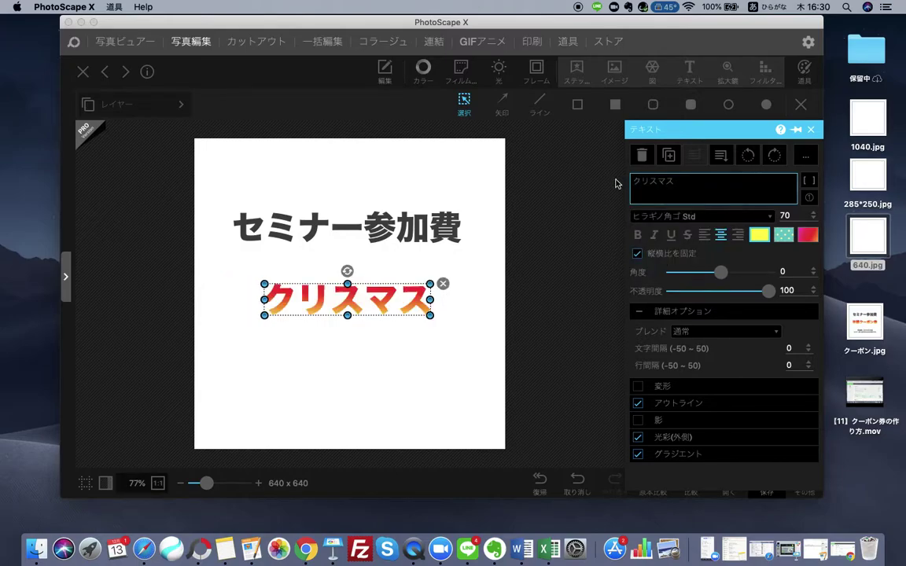
{"action": "key", "text": "Return"}
{"action": "type", "text": "purezento"}
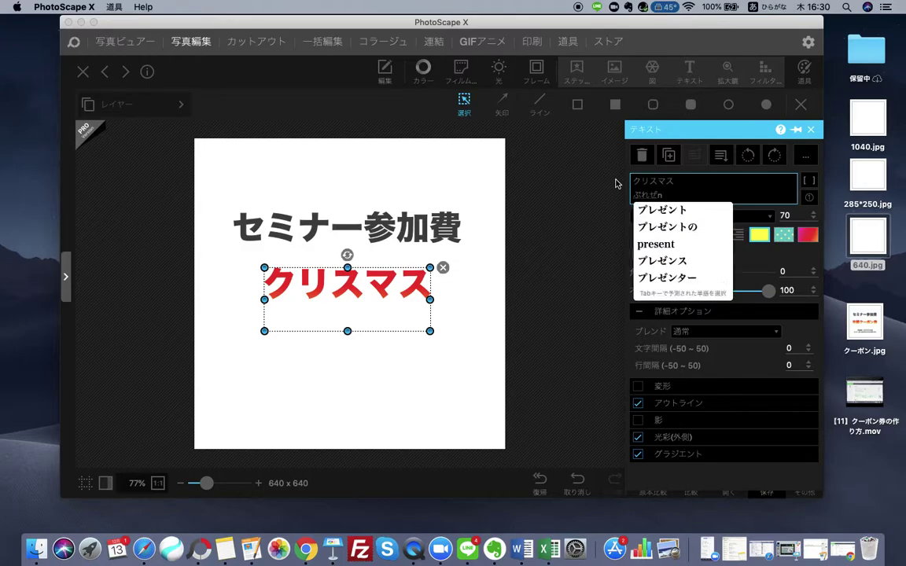
{"action": "key", "text": "space"}
{"action": "key", "text": "Return"}
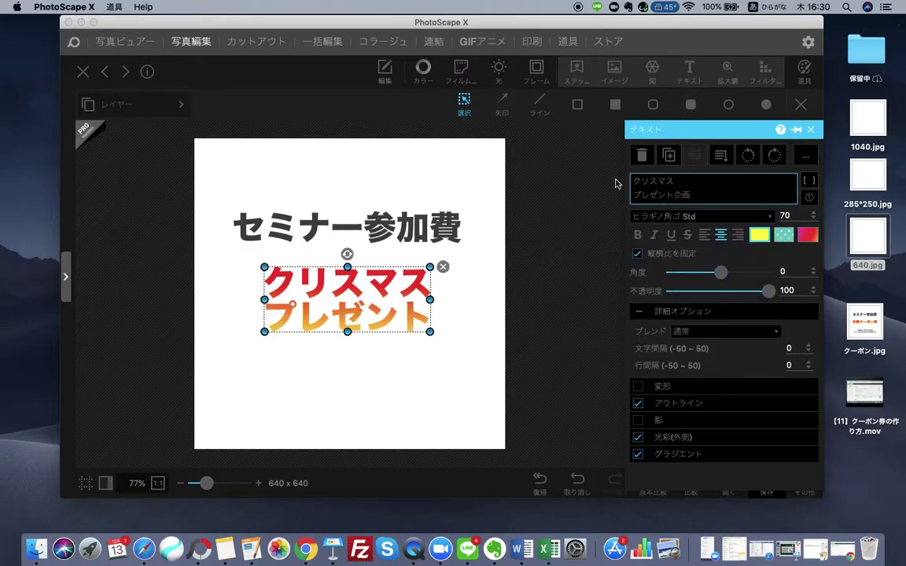
{"action": "key", "text": "Return"}
{"action": "left_click_drag", "start_coordinate": [463, 332], "coordinate": [477, 335]}
- Replace the セミナー参加費 text with おひとり様1回のみ！
{"action": "left_click", "coordinate": [393, 219]}
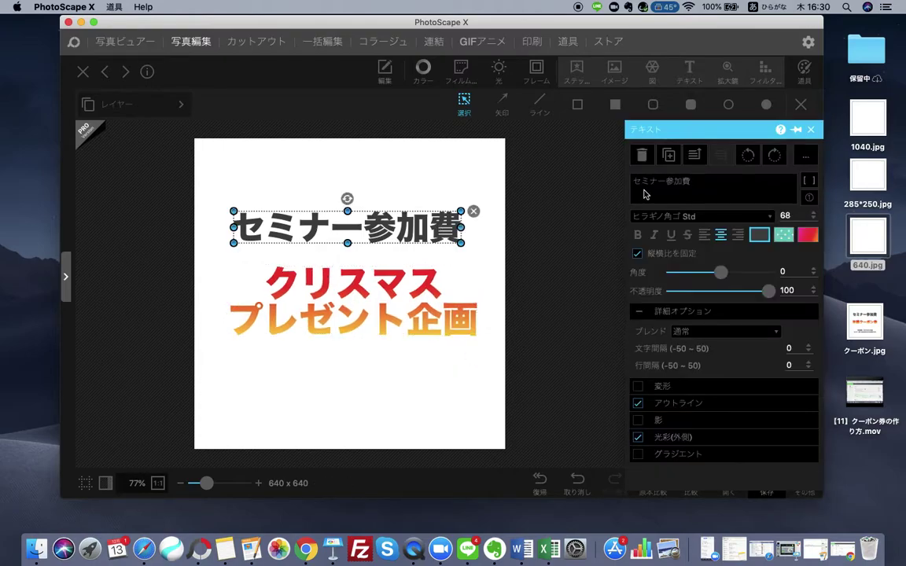
{"action": "type", "text": "ohitori"}
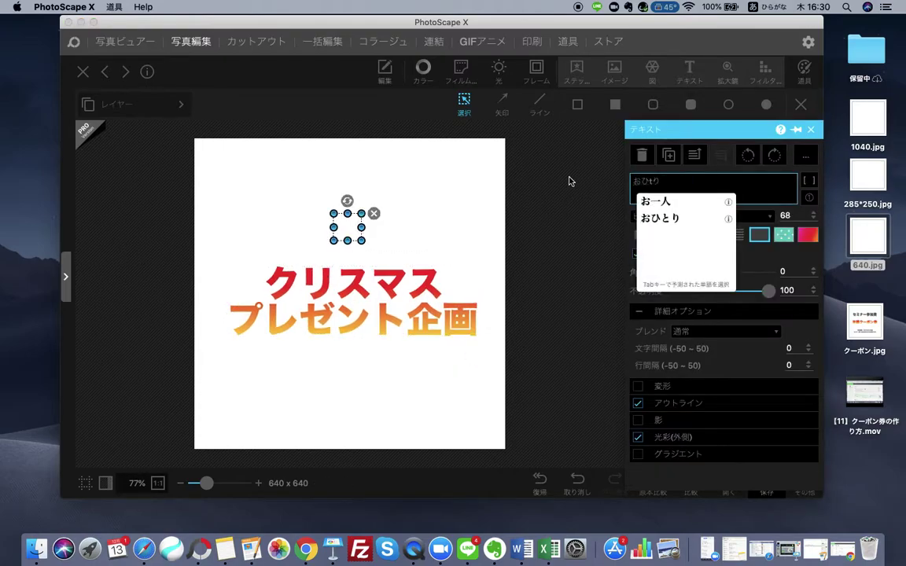
{"action": "key", "text": "Return"}
{"action": "type", "text": "sama"}
{"action": "key", "text": "Return"}
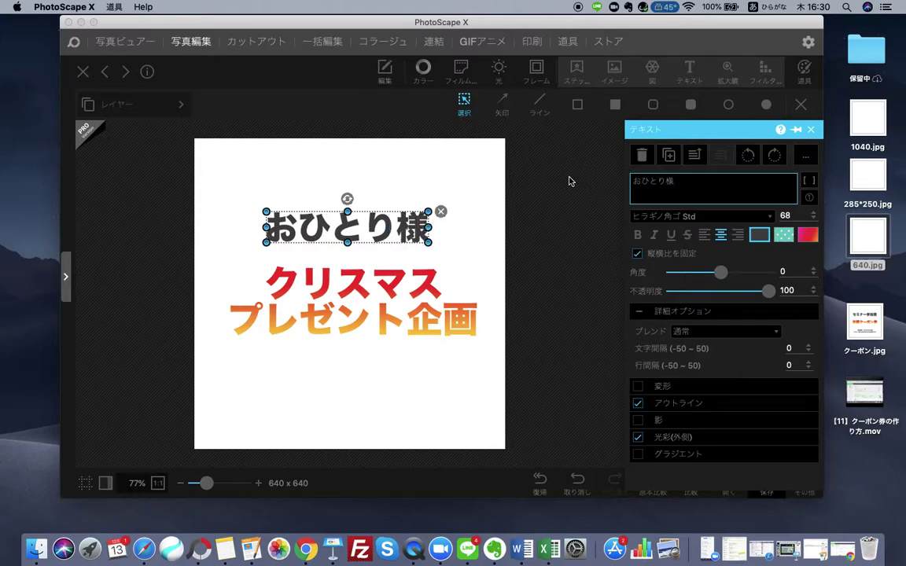
{"action": "type", "text": "1"}
{"action": "key", "text": "ctrl+shift+j"}
{"action": "type", "text": "ka"}
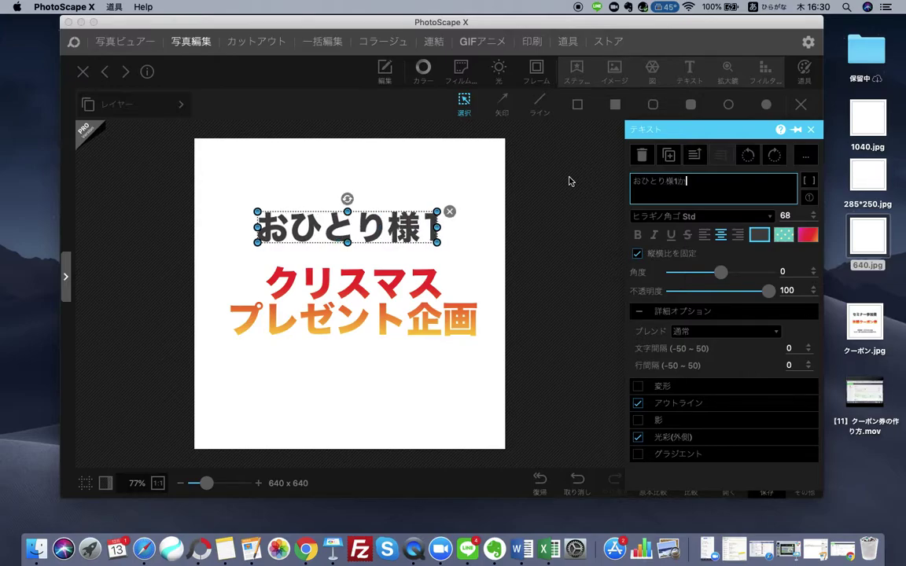
{"action": "key", "text": "space"}
{"action": "key", "text": "Down"}
{"action": "key", "text": "Up"}
{"action": "type", "text": "nomi"}
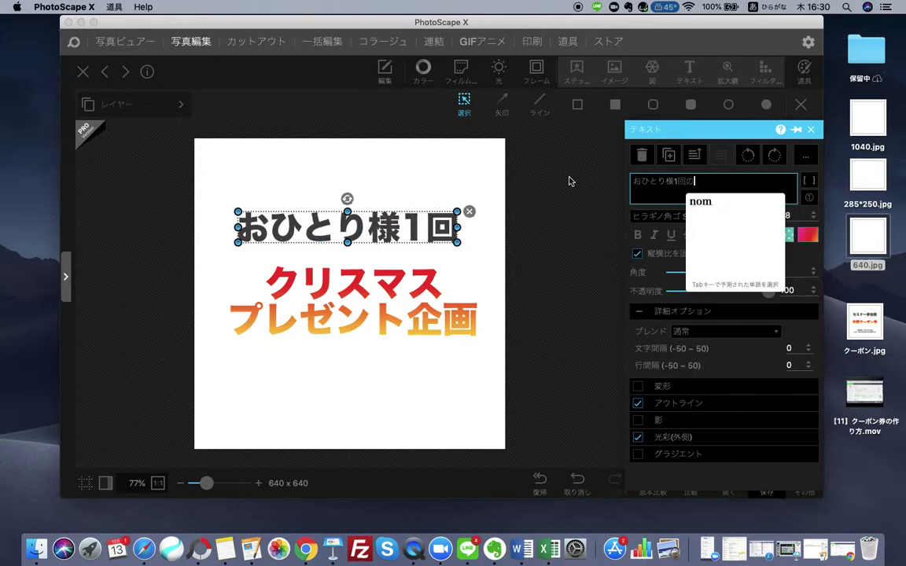
{"action": "key", "text": "Return"}
{"action": "type", "text": "!"}
{"action": "key", "text": "Return"}
- Shrink the おひとり様1回のみ！ text near the canvas's lower edge and move the クリスマスプレゼント企画 heading to the upper part
{"action": "left_click_drag", "start_coordinate": [499, 212], "coordinate": [408, 391]}
{"action": "left_click", "coordinate": [354, 228]}
{"action": "left_click", "coordinate": [356, 226]}
{"action": "left_click_drag", "start_coordinate": [410, 292], "coordinate": [406, 193]}
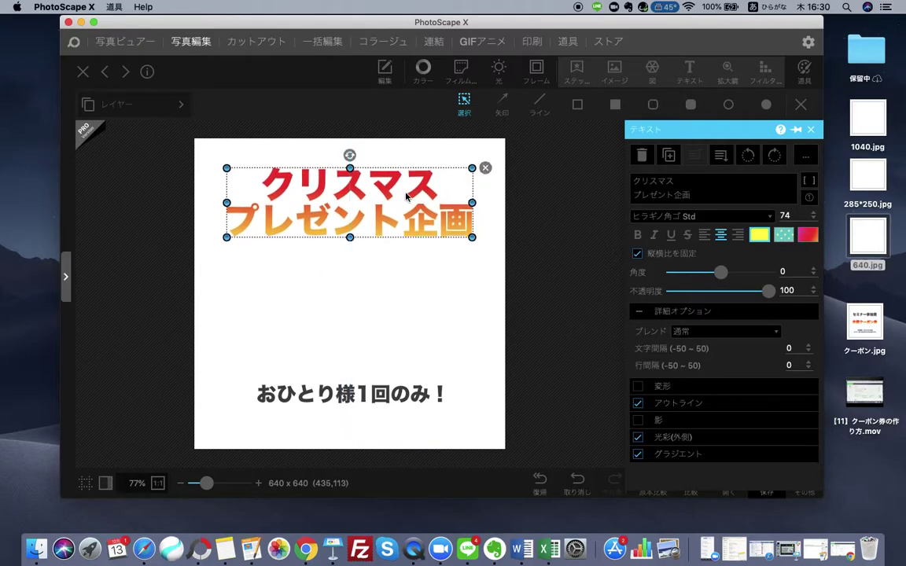
- Add a new text object to the canvas reading Amazonギフト券
{"action": "left_click", "coordinate": [690, 71]}
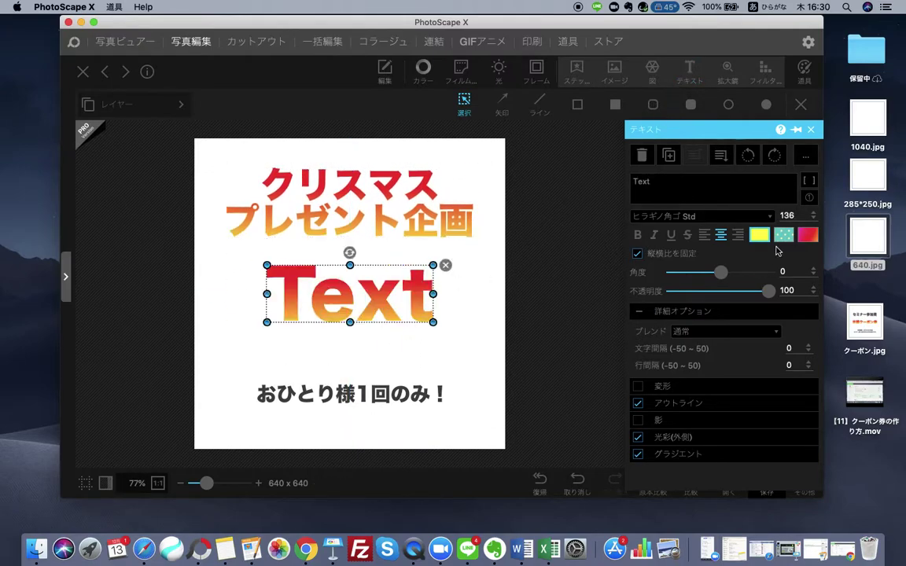
{"action": "left_click", "coordinate": [738, 194]}
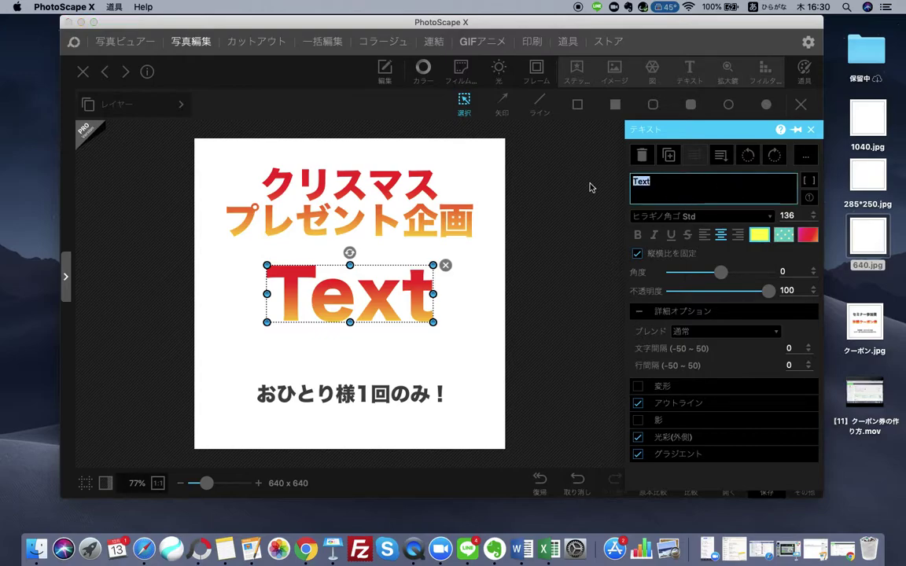
{"action": "type", "text": "Amazon"}
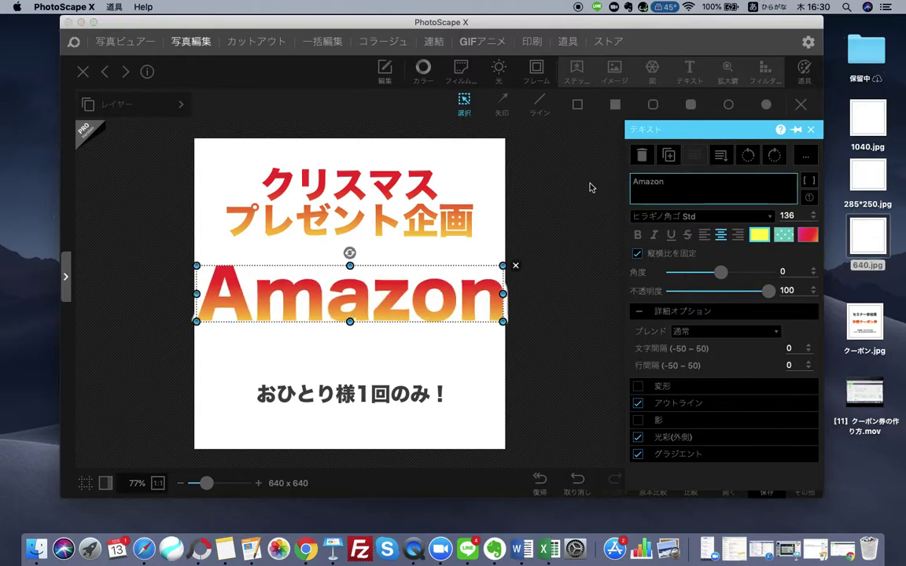
{"action": "type", "text": "gifutoken"}
{"action": "key", "text": "Return"}
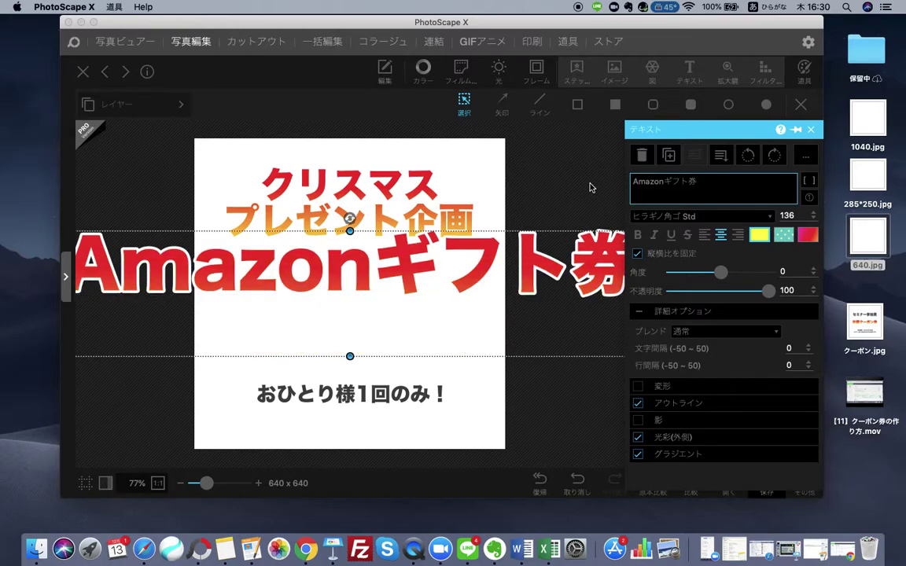
- Add the second line 1万円分 !! to the Amazonギフト券 text
{"action": "key", "text": "Return"}
{"action": "type", "text": "10"}
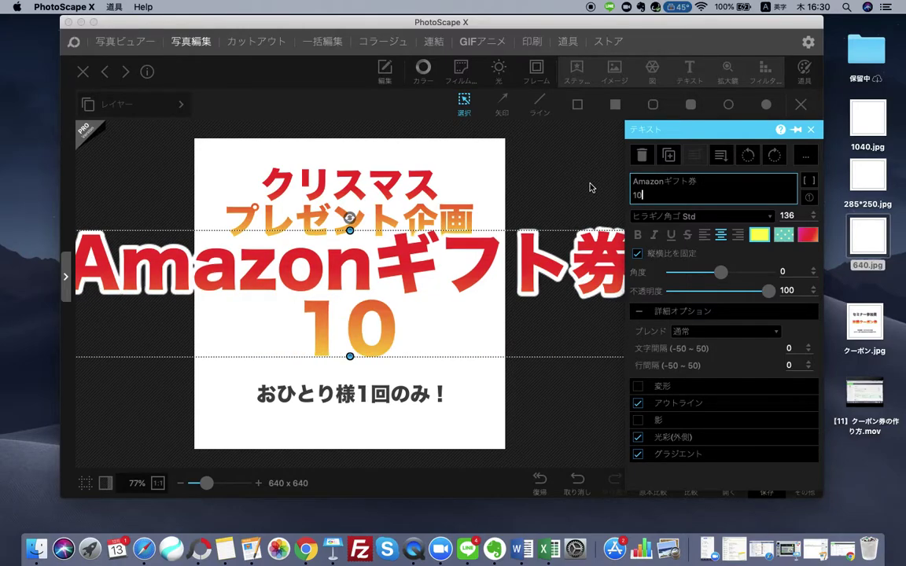
{"action": "key", "text": "BackSpace"}
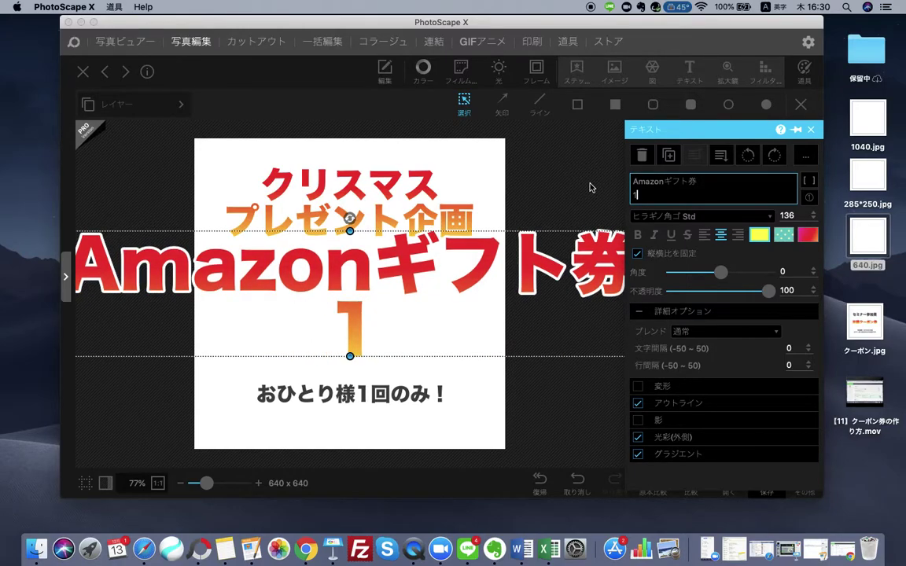
{"action": "key", "text": "ctrl+space"}
{"action": "type", "text": "manen"}
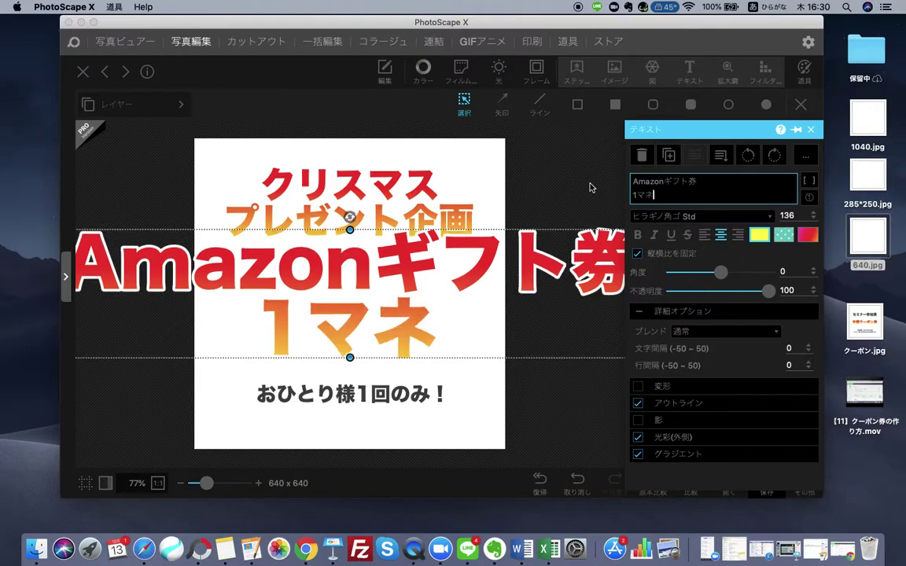
{"action": "key", "text": "BackSpace"}
{"action": "key", "text": "BackSpace"}
{"action": "key", "text": "BackSpace"}
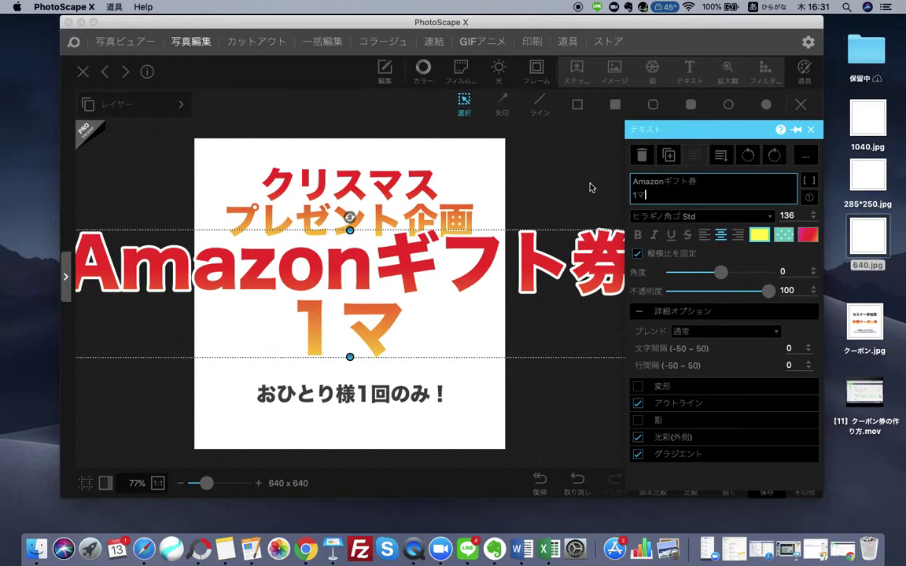
{"action": "type", "text": "mannen"}
{"action": "key", "text": "space"}
{"action": "key", "text": "Return"}
{"action": "type", "text": "bun"}
{"action": "key", "text": "space"}
{"action": "key", "text": "Return"}
{"action": "type", "text": "!"}
{"action": "key", "text": "Return"}
{"action": "key", "text": "ctrl+space"}
{"action": "type", "text": "!"}
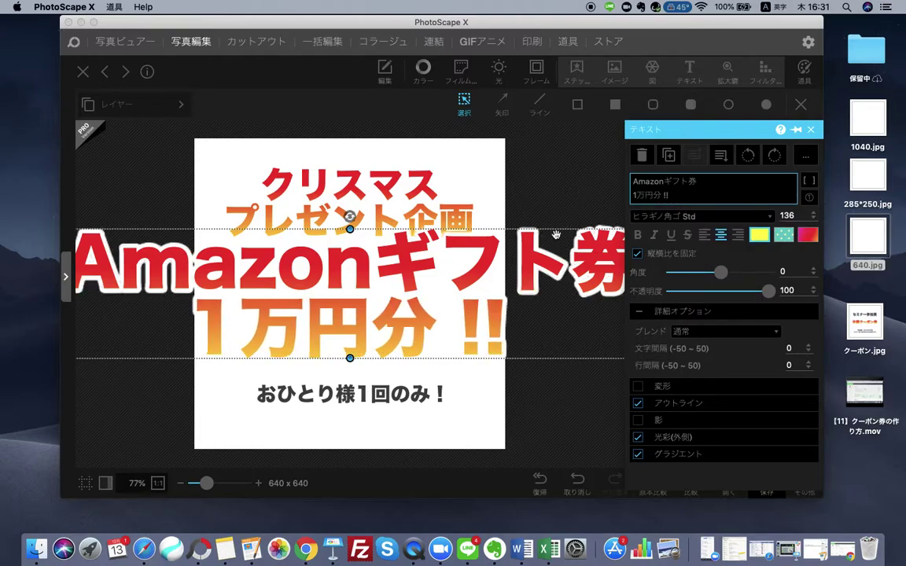
- Shrink the Amazonギフト券 text to fit the canvas width and centre it between the heading and the lower note
{"action": "left_click_drag", "start_coordinate": [504, 260], "coordinate": [396, 269]}
{"action": "left_click_drag", "start_coordinate": [528, 237], "coordinate": [263, 299]}
{"action": "left_click_drag", "start_coordinate": [212, 321], "coordinate": [465, 291]}
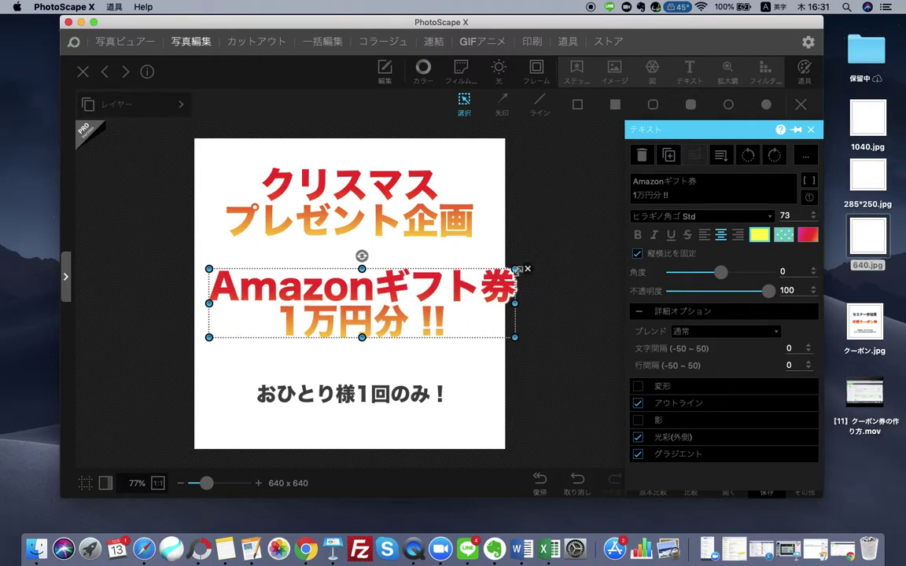
{"action": "left_click_drag", "start_coordinate": [515, 269], "coordinate": [454, 282]}
{"action": "left_click_drag", "start_coordinate": [402, 303], "coordinate": [416, 295]}
- Change the クリスマスプレゼント企画 heading from a gradient to a solid dark red fill
{"action": "left_click", "coordinate": [421, 207]}
{"action": "double_click", "coordinate": [421, 207]}
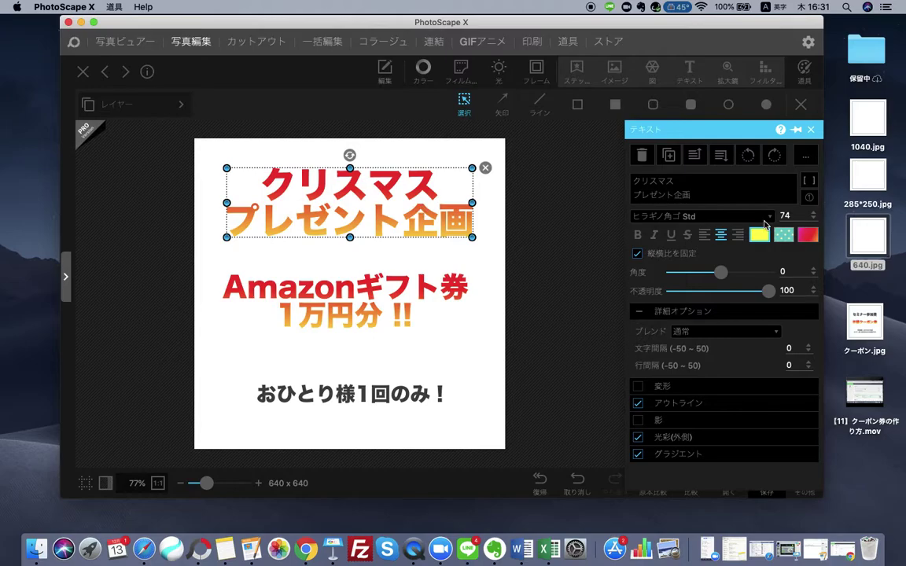
{"action": "left_click", "coordinate": [759, 234]}
{"action": "left_click", "coordinate": [659, 305]}
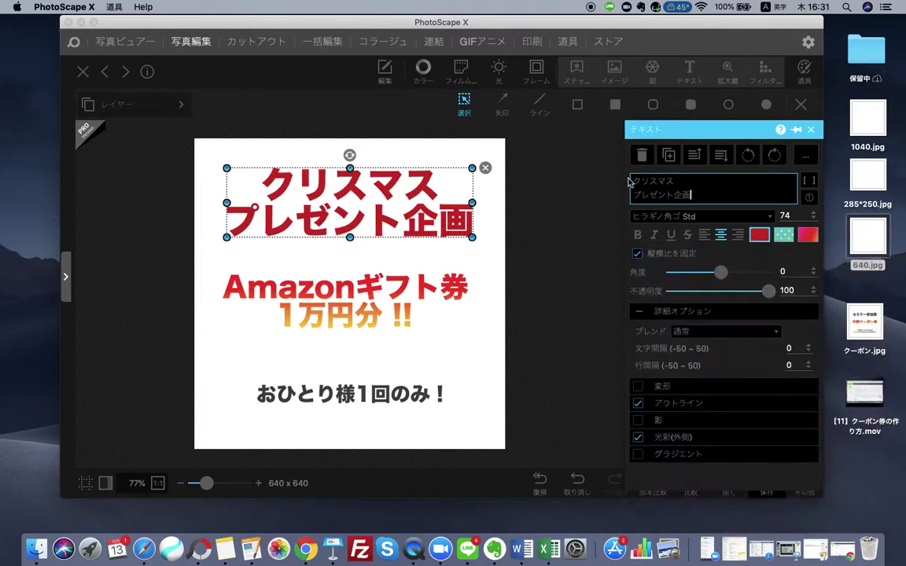
- Draw a filled green rectangle, stretch it to cover the whole canvas, and enable its 変形 option
{"action": "left_click", "coordinate": [615, 105]}
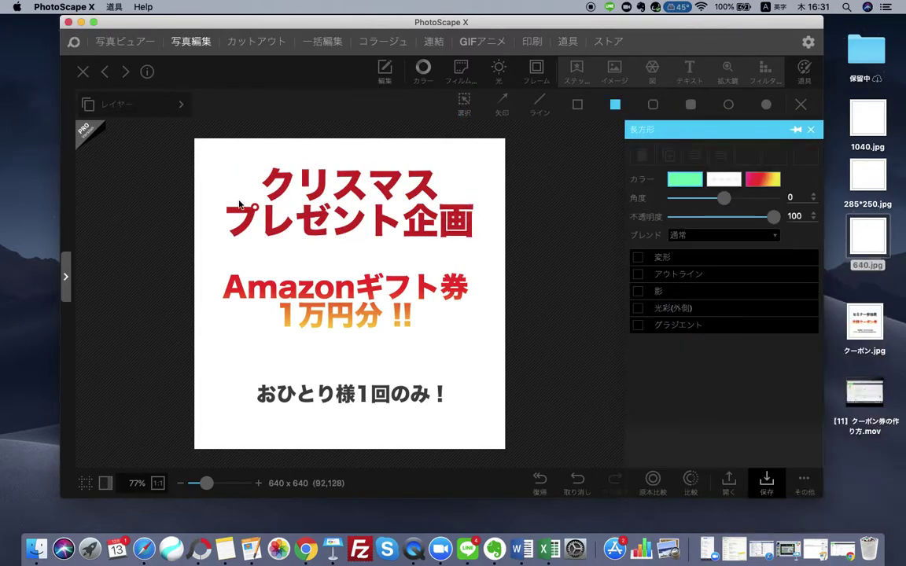
{"action": "left_click_drag", "start_coordinate": [211, 186], "coordinate": [474, 349]}
{"action": "left_click_drag", "start_coordinate": [410, 285], "coordinate": [394, 238]}
{"action": "left_click_drag", "start_coordinate": [458, 299], "coordinate": [503, 448]}
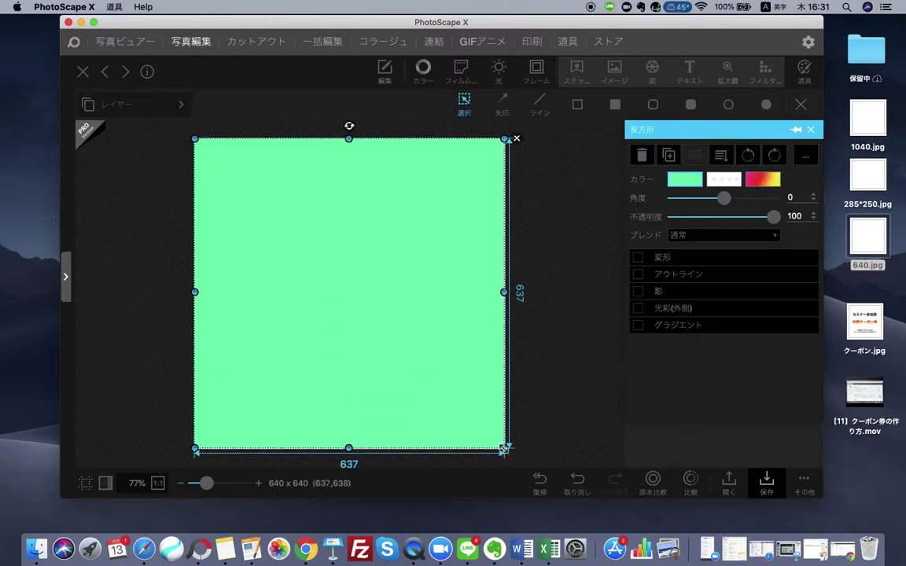
{"action": "left_click", "coordinate": [638, 258]}
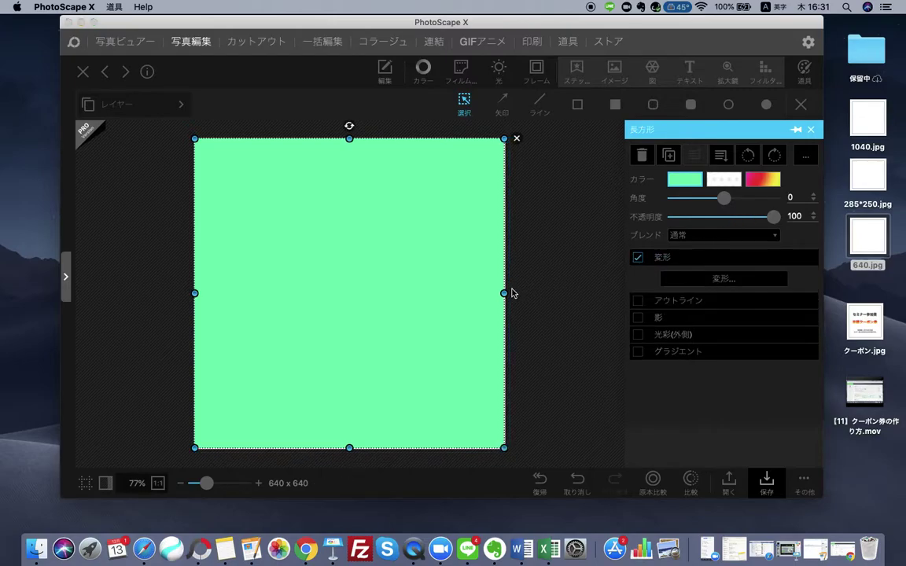
{"action": "left_click_drag", "start_coordinate": [507, 293], "coordinate": [509, 292]}
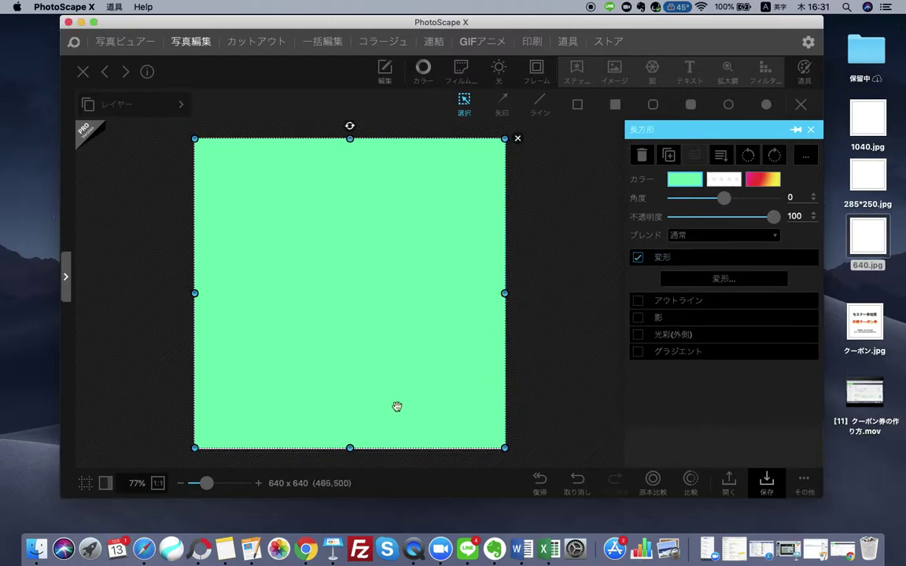
- Send the full-canvas rectangle behind all the text and recolour it dark green
{"action": "left_click_drag", "start_coordinate": [351, 448], "coordinate": [350, 449]}
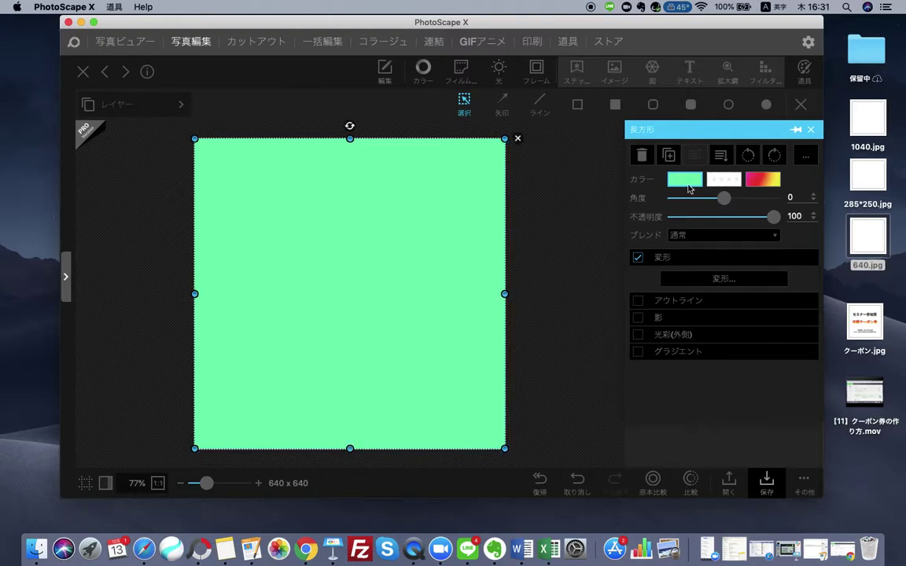
{"action": "left_click", "coordinate": [720, 155]}
{"action": "left_click", "coordinate": [512, 252]}
{"action": "left_click", "coordinate": [442, 265]}
{"action": "left_click", "coordinate": [684, 179]}
{"action": "left_click", "coordinate": [717, 283]}
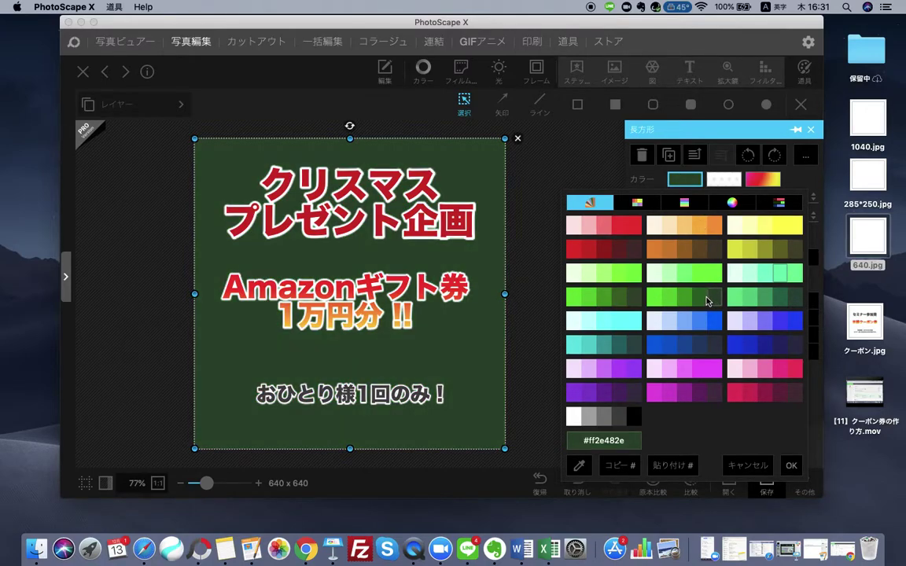
{"action": "left_click", "coordinate": [582, 273]}
{"action": "left_click", "coordinate": [553, 318]}
- Move the Amazonギフト券 text slightly down and set its line spacing to 20
{"action": "left_click", "coordinate": [400, 311]}
{"action": "left_click_drag", "start_coordinate": [400, 311], "coordinate": [400, 319]}
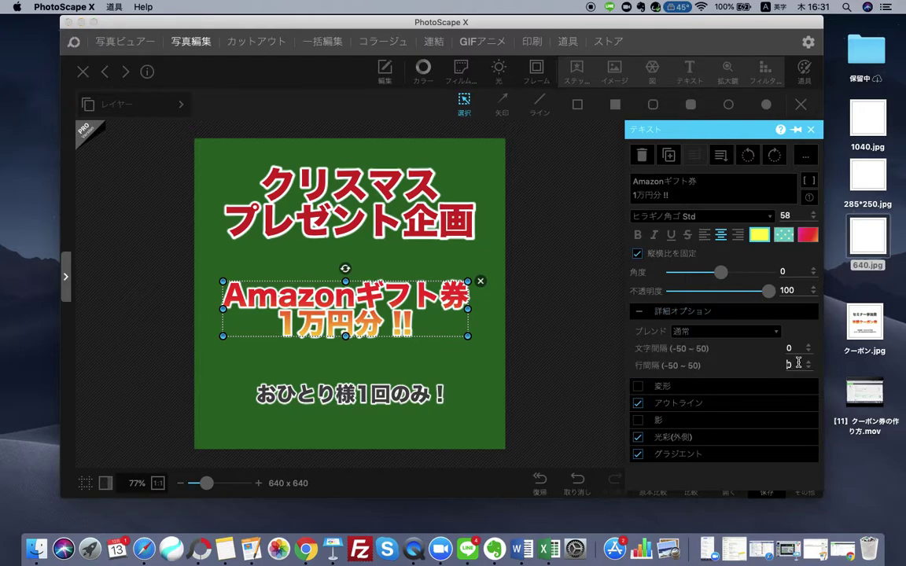
{"action": "type", "text": "20"}
{"action": "key", "text": "Return"}
{"action": "left_click", "coordinate": [524, 329]}
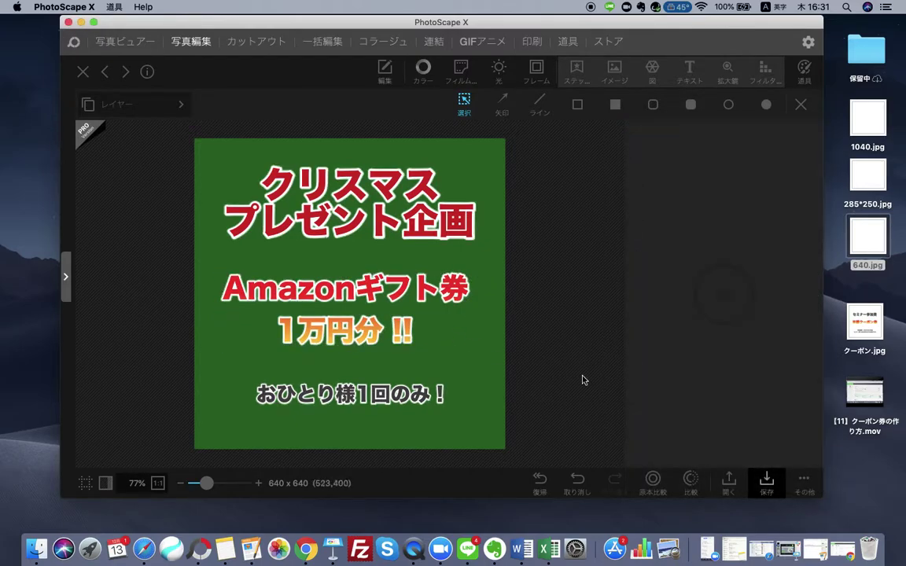
- Make the おひとり様1回のみ！ note white without outline or outer glow, and move it slightly lower, keeping it centred
{"action": "left_click", "coordinate": [350, 393]}
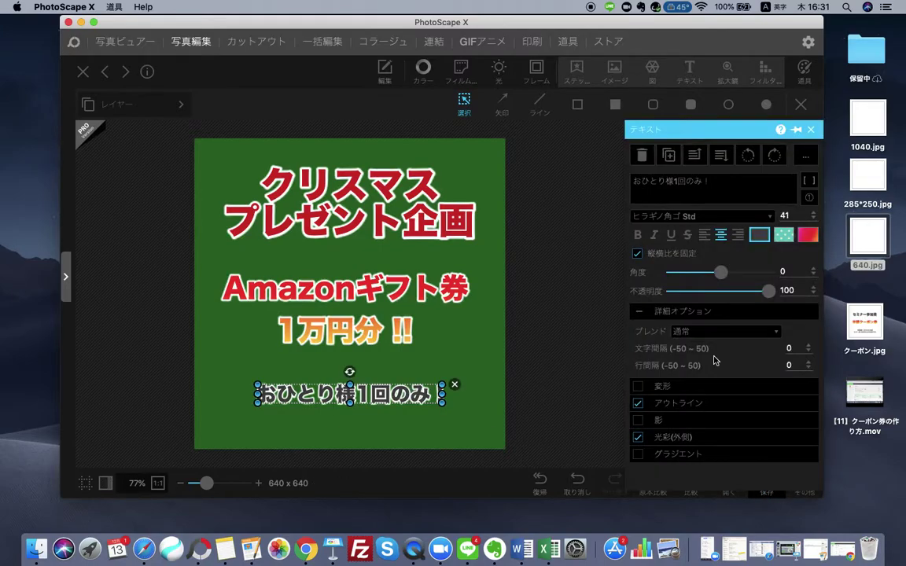
{"action": "left_click", "coordinate": [760, 234]}
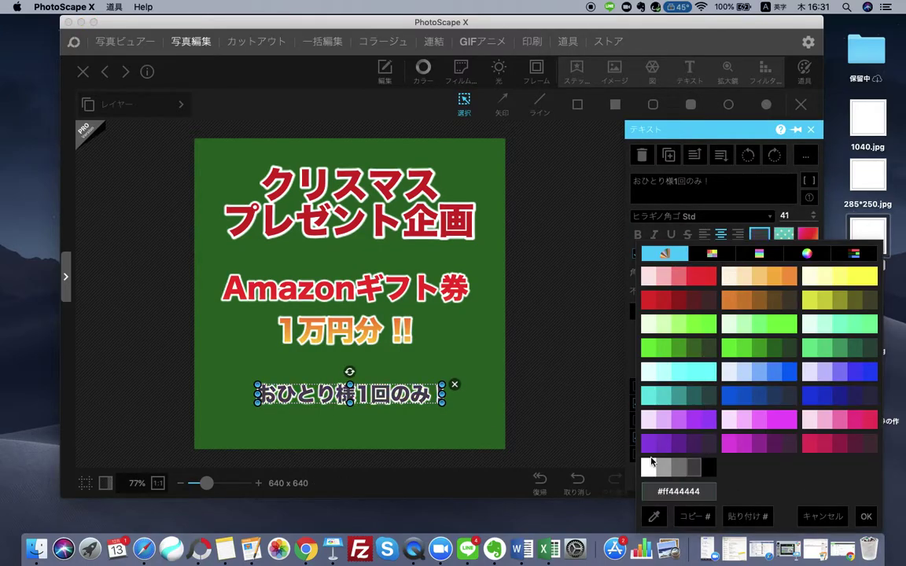
{"action": "left_click", "coordinate": [650, 467]}
{"action": "left_click", "coordinate": [638, 402]}
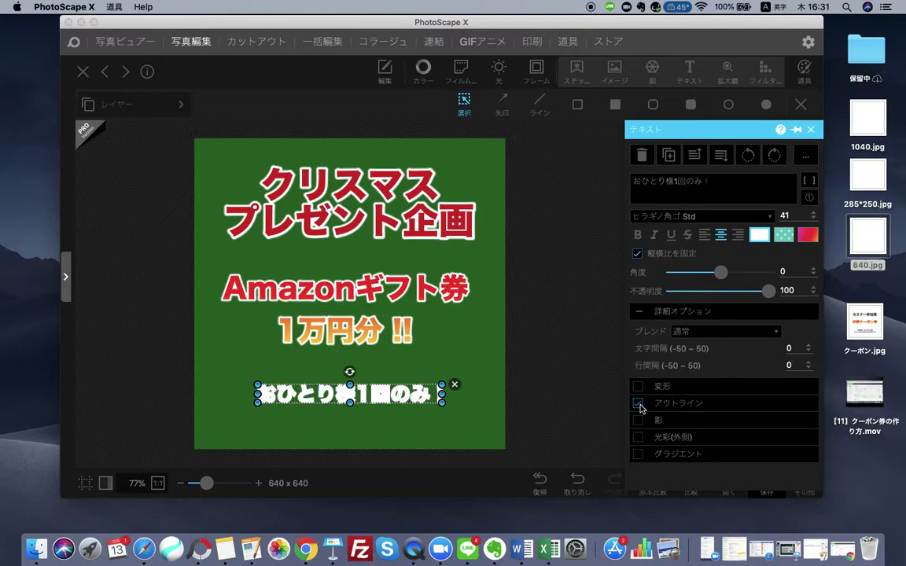
{"action": "left_click", "coordinate": [638, 403]}
{"action": "left_click_drag", "start_coordinate": [412, 393], "coordinate": [412, 403]}
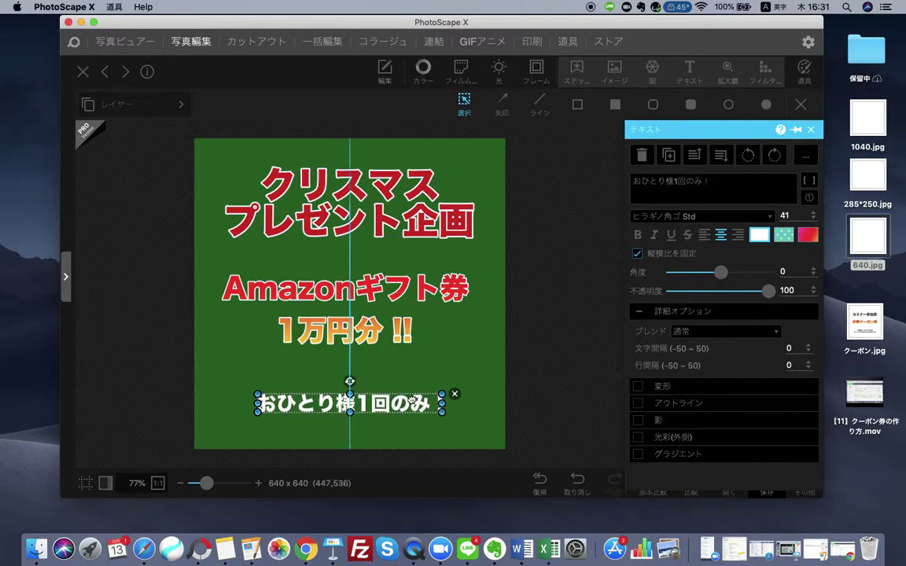
- Save the image to the desktop as a JPEG named 抽選画像 and close the editor
{"action": "left_click", "coordinate": [767, 480]}
{"action": "left_click", "coordinate": [307, 203]}
{"action": "type", "text": "3"}
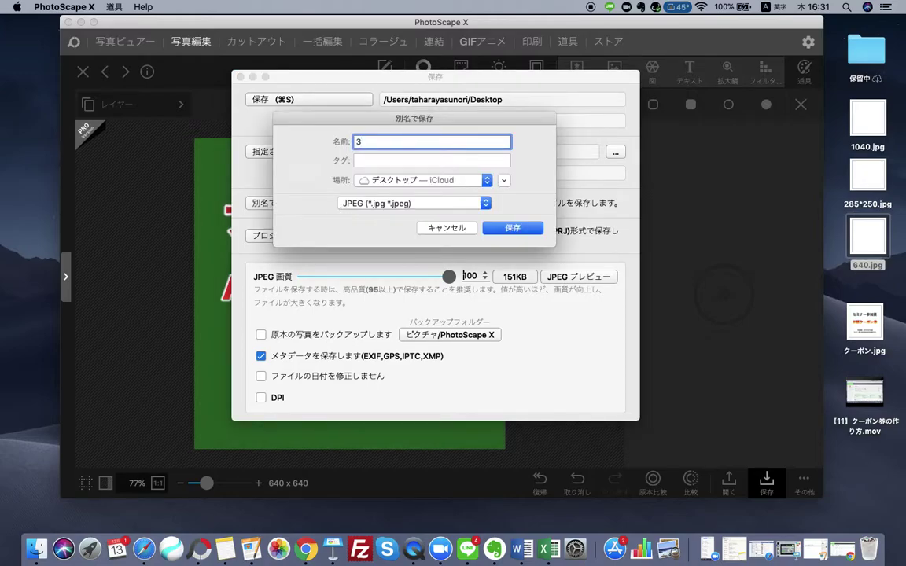
{"action": "key", "text": "BackSpace"}
{"action": "type", "text": "chuusenga"}
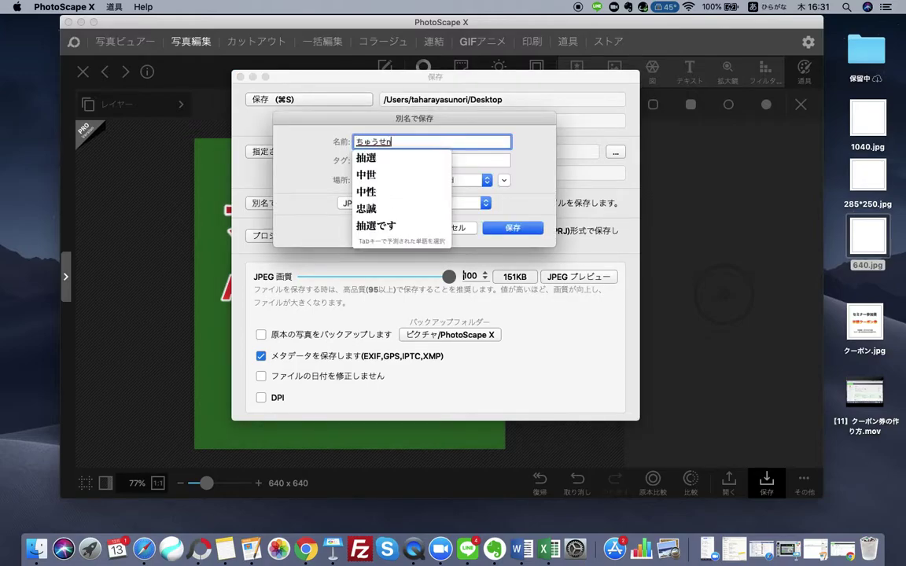
{"action": "key", "text": "Return"}
{"action": "key", "text": "Return"}
{"action": "left_click", "coordinate": [69, 22]}
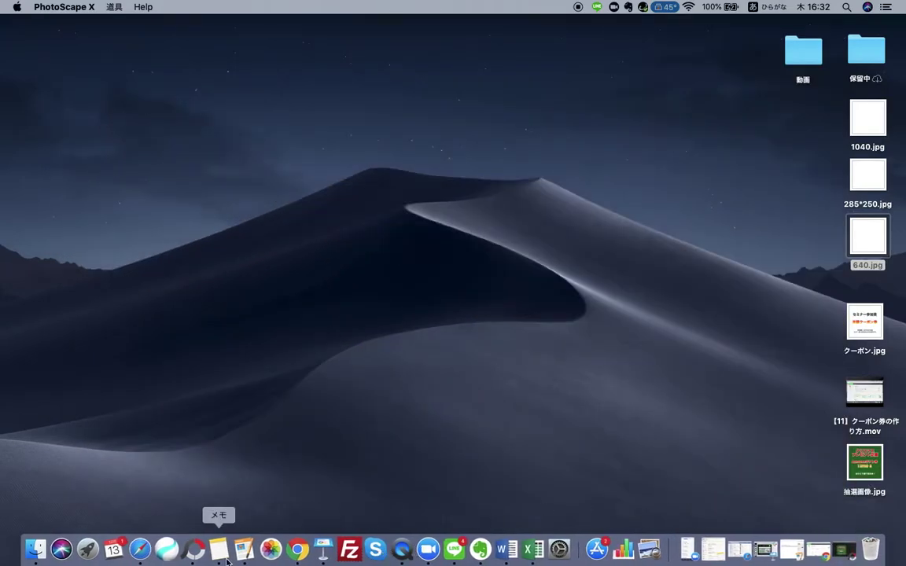
- Switch to the LINE@ MANAGER lottery form in Chrome and upload 抽選画像.jpg as the main image
{"action": "left_click", "coordinate": [297, 549]}
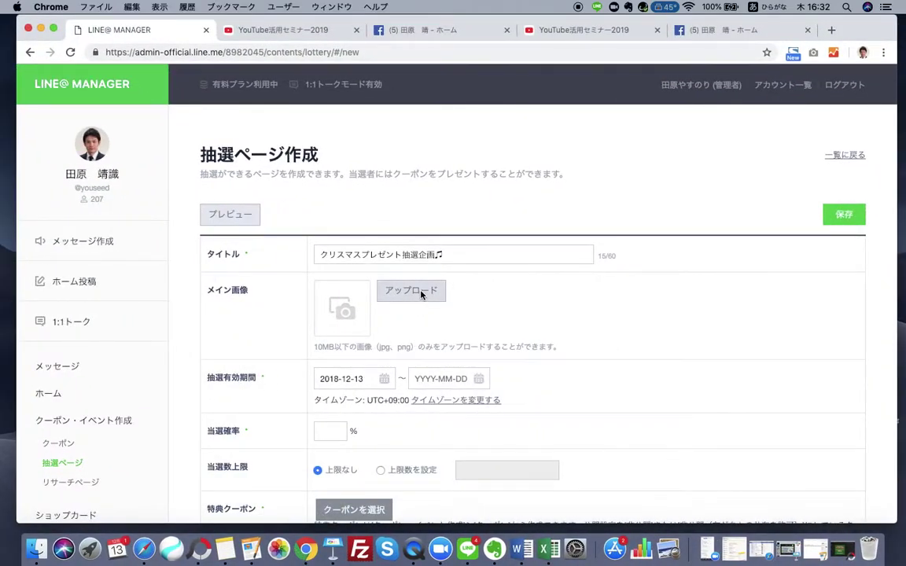
{"action": "left_click", "coordinate": [410, 291]}
{"action": "left_click", "coordinate": [230, 137]}
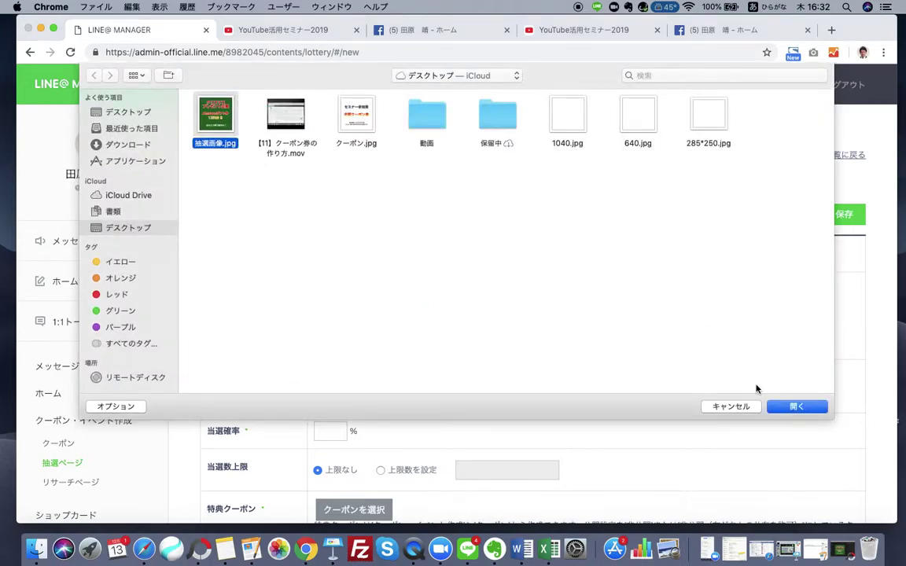
{"action": "left_click", "coordinate": [794, 406]}
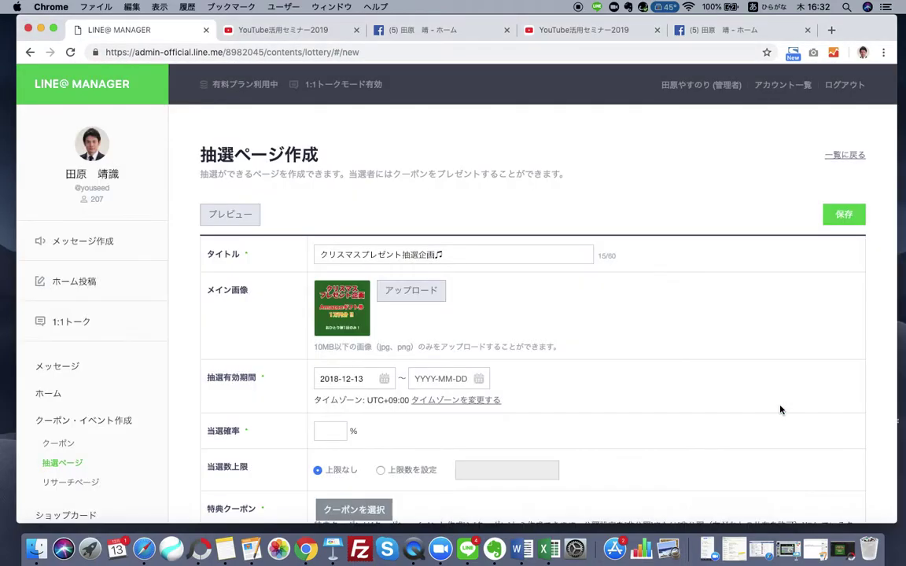
- Set the lottery's validity period from 2018-12-22 to 2018-12-25
{"action": "scroll", "coordinate": [780, 410], "scroll_direction": "down", "scroll_amount": 5}
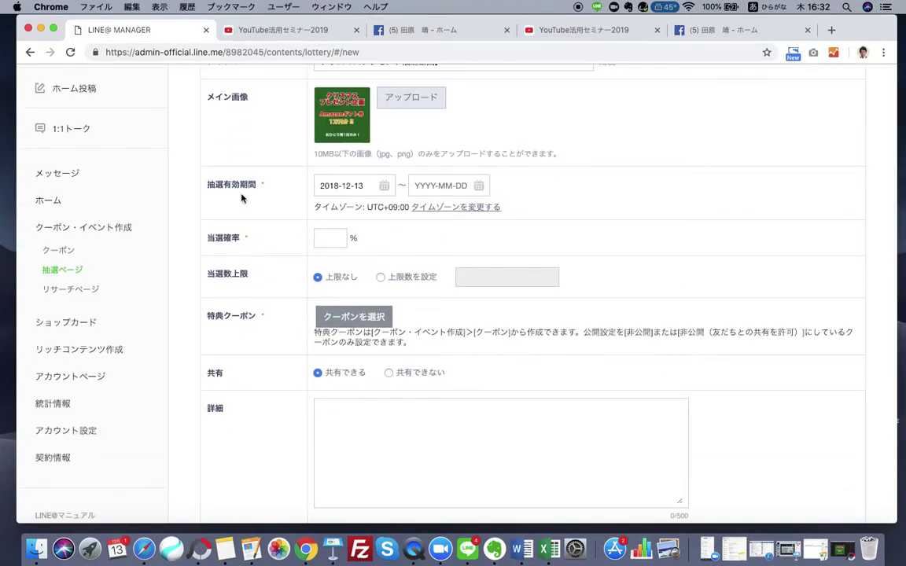
{"action": "left_click", "coordinate": [382, 188]}
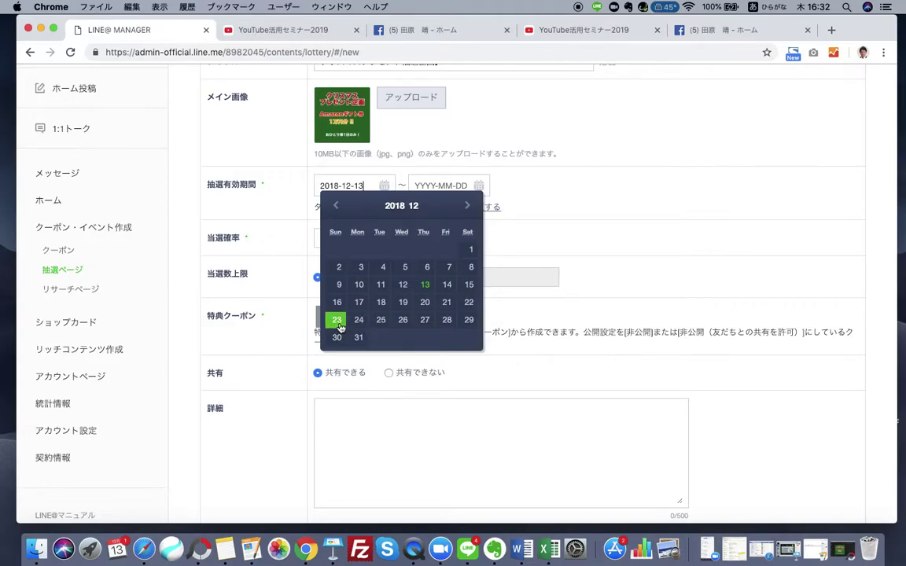
{"action": "left_click", "coordinate": [469, 303]}
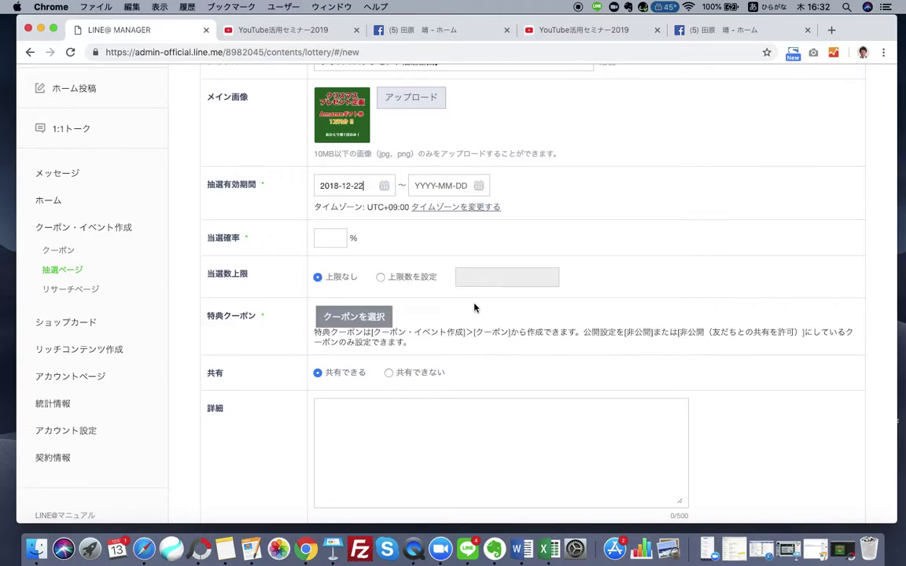
{"action": "left_click", "coordinate": [442, 185]}
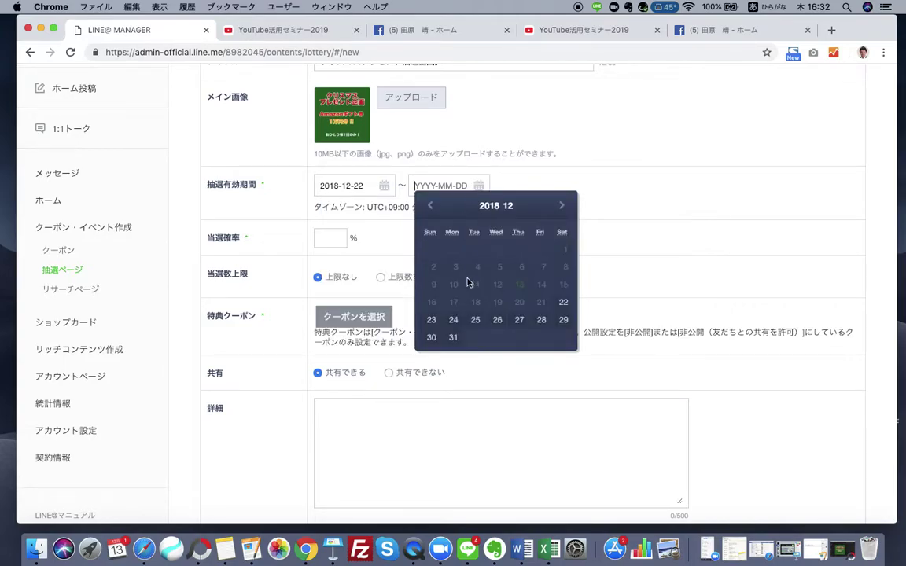
{"action": "left_click", "coordinate": [475, 320]}
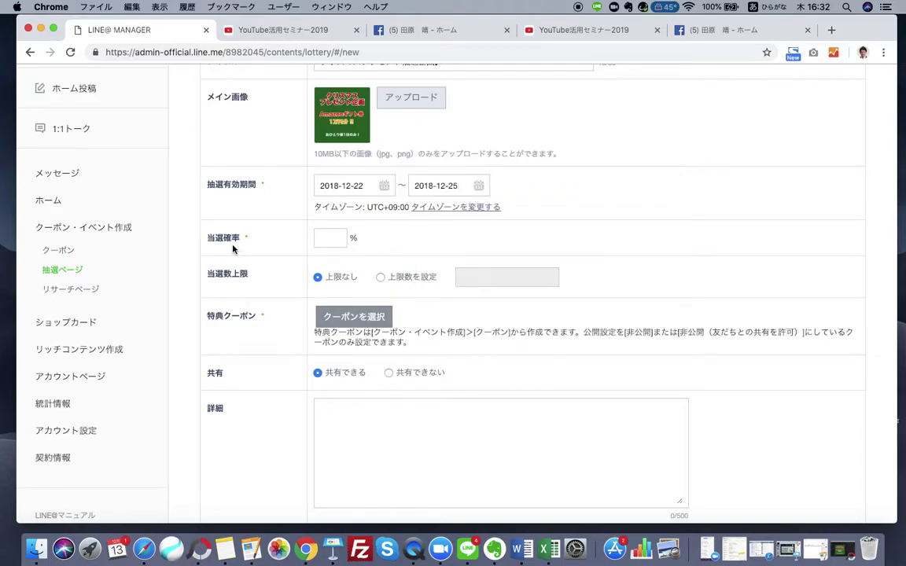
- Set the winning probability to 10% and limit the number of winners to 10
{"action": "left_click", "coordinate": [319, 238]}
{"action": "scroll", "coordinate": [321, 244], "scroll_direction": "up", "scroll_amount": 3}
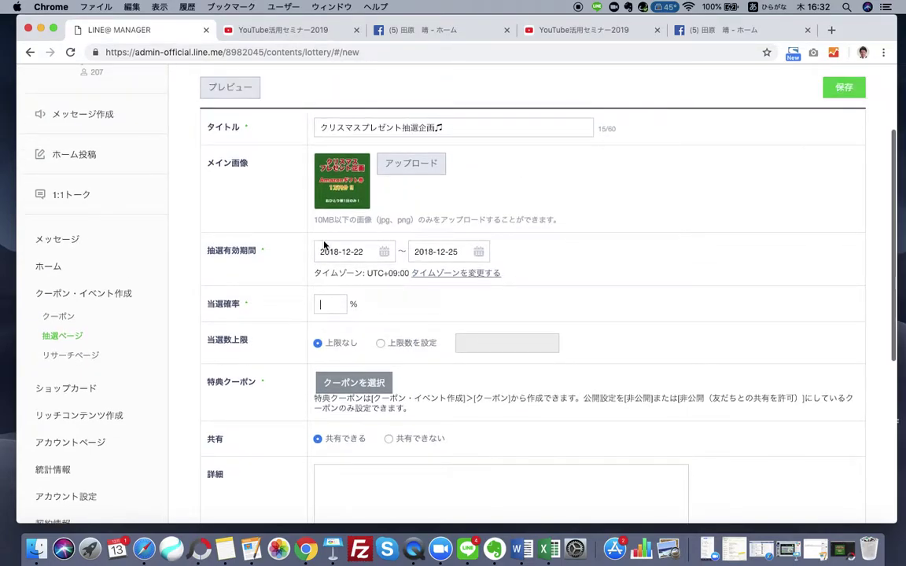
{"action": "key", "text": "ctrl+space"}
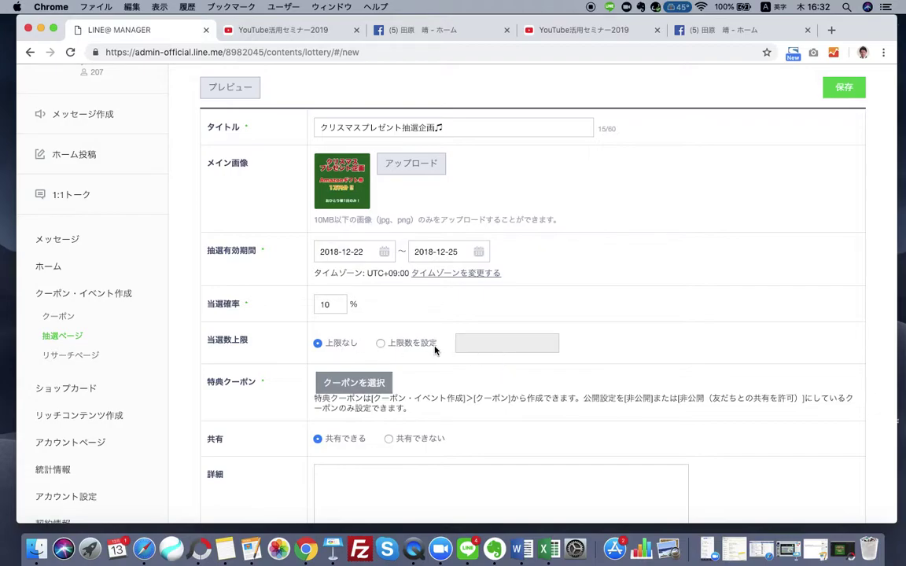
{"action": "left_click", "coordinate": [379, 346]}
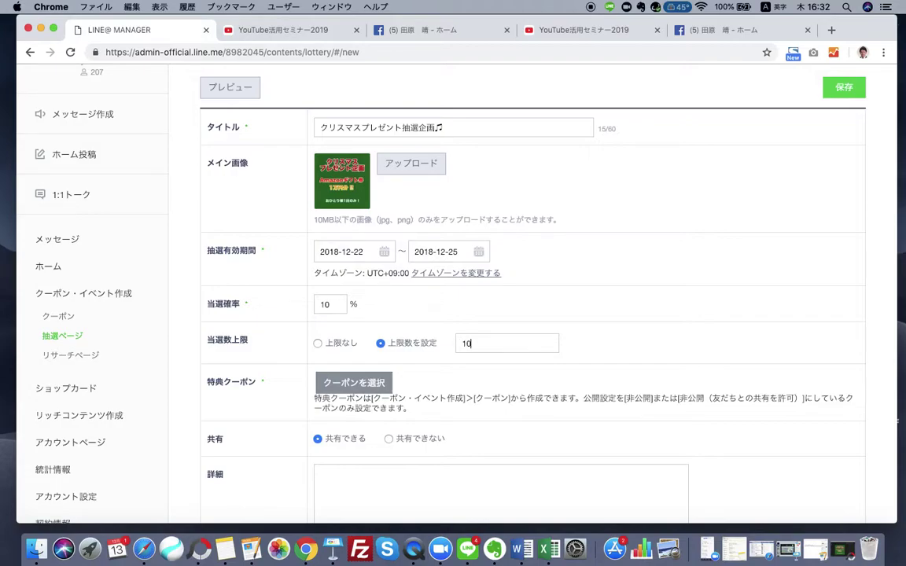
- Check which coupons can be chosen as the 特典クーポン, and close the coupon list
{"action": "scroll", "coordinate": [359, 394], "scroll_direction": "down", "scroll_amount": 1}
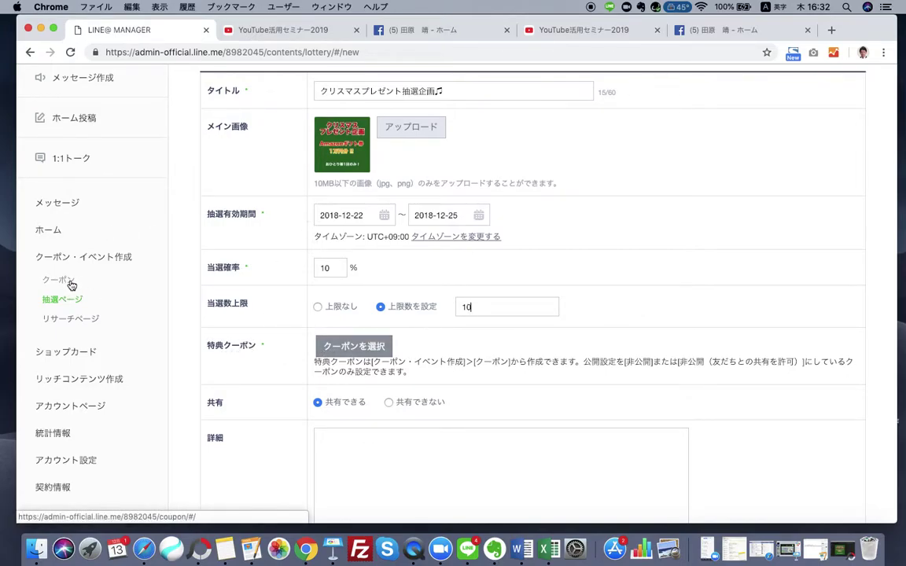
{"action": "left_click", "coordinate": [356, 347]}
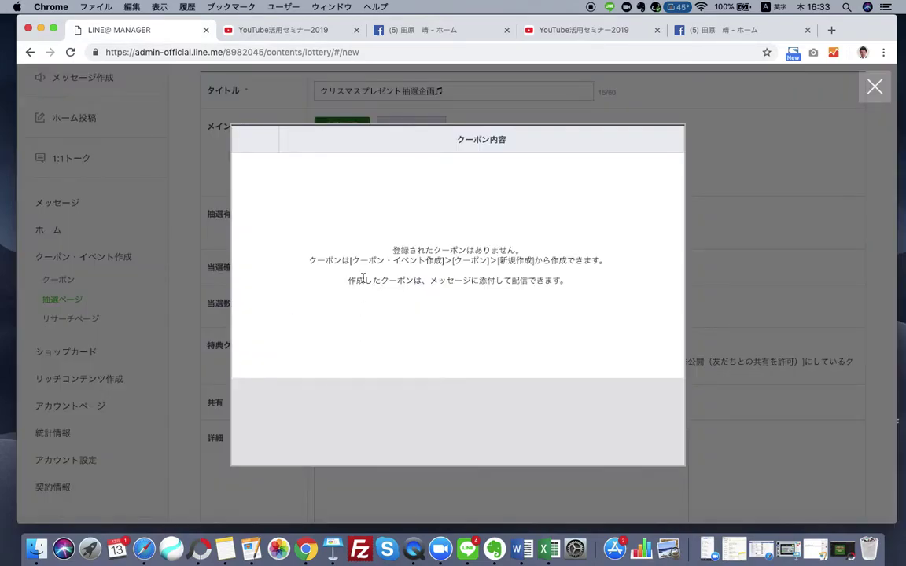
{"action": "left_click", "coordinate": [876, 86]}
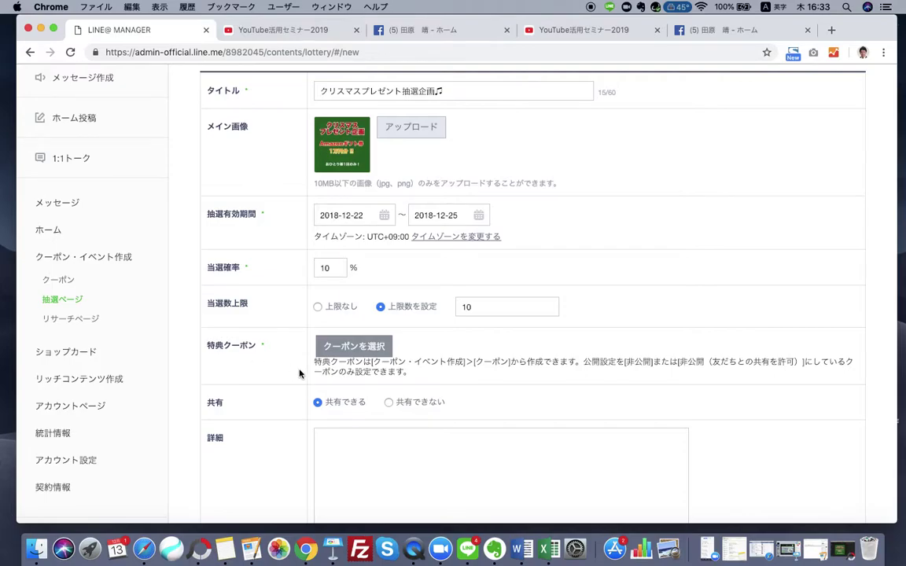
- Set the lottery page's sharing option to 共有できない
{"action": "scroll", "coordinate": [406, 363], "scroll_direction": "down", "scroll_amount": 2}
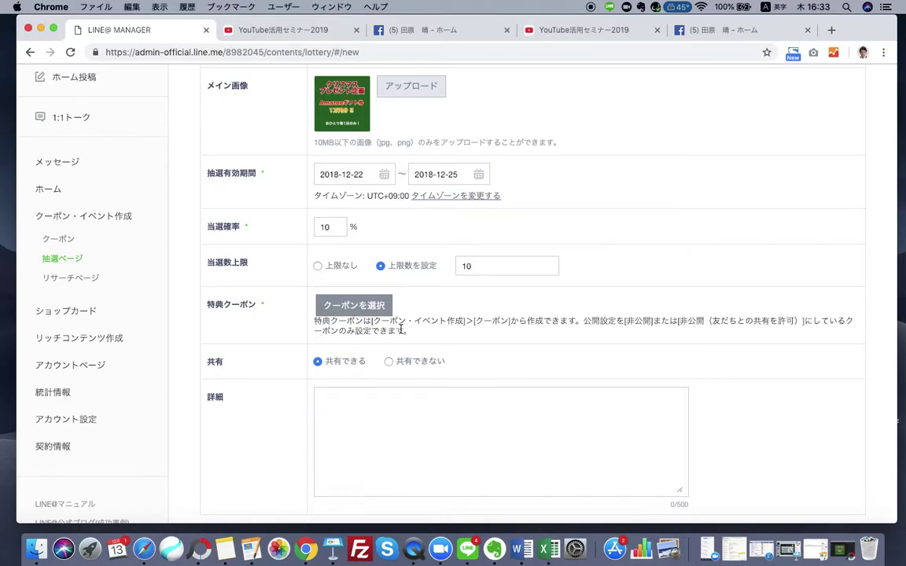
{"action": "scroll", "coordinate": [401, 329], "scroll_direction": "up", "scroll_amount": 1}
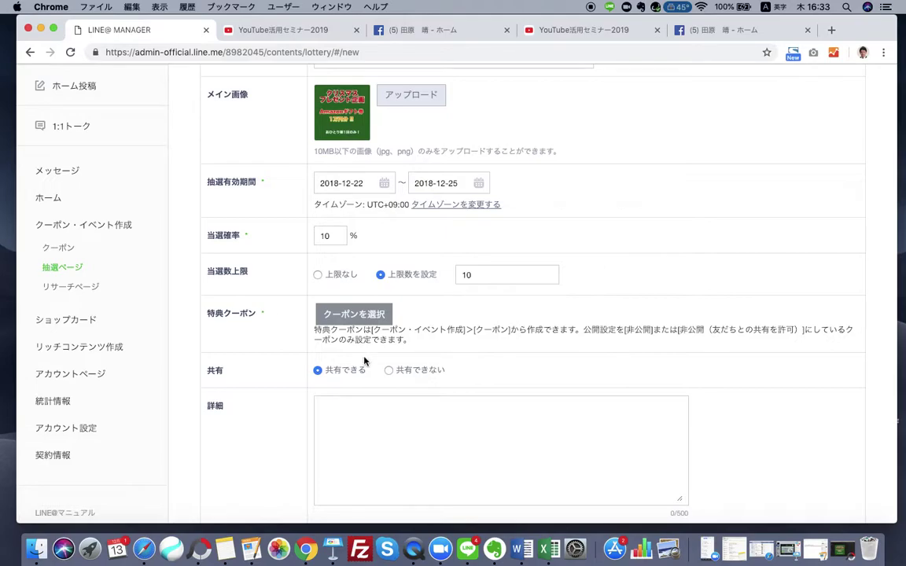
{"action": "scroll", "coordinate": [365, 331], "scroll_direction": "down", "scroll_amount": 3}
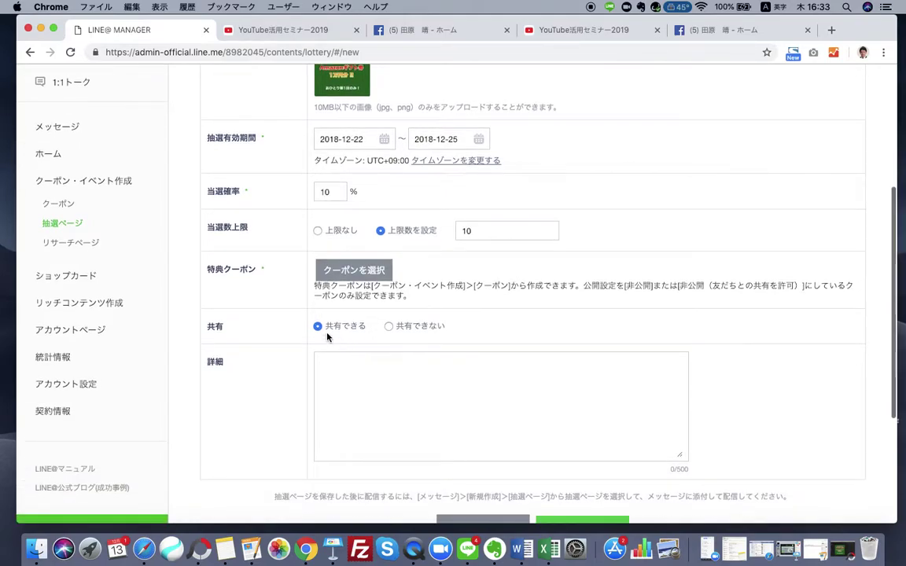
{"action": "scroll", "coordinate": [453, 326], "scroll_direction": "up", "scroll_amount": 3}
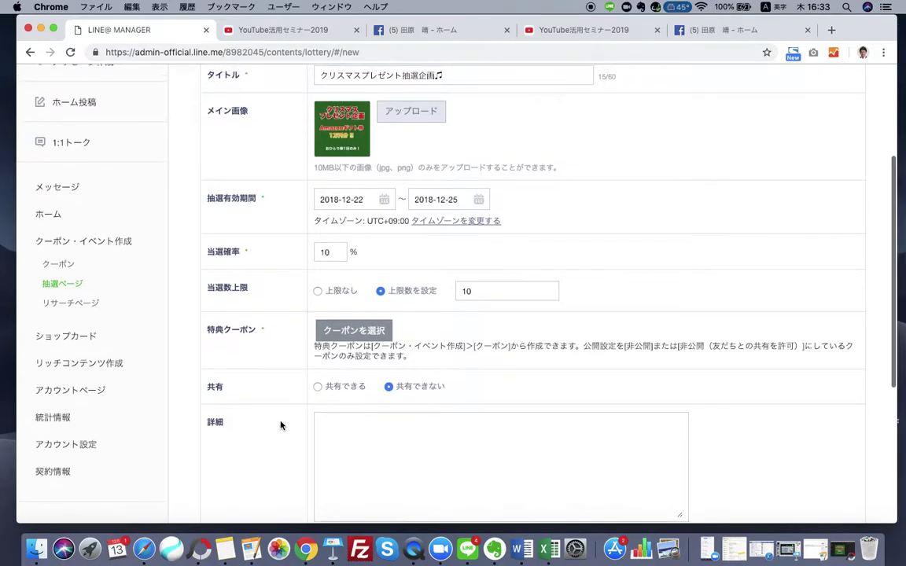
- Enter 待ちに待ったクリスマス！ as the first line of the 詳細 text
{"action": "scroll", "coordinate": [358, 435], "scroll_direction": "down", "scroll_amount": 1}
{"action": "left_click", "coordinate": [358, 435]}
{"action": "key", "text": "ctrl+space"}
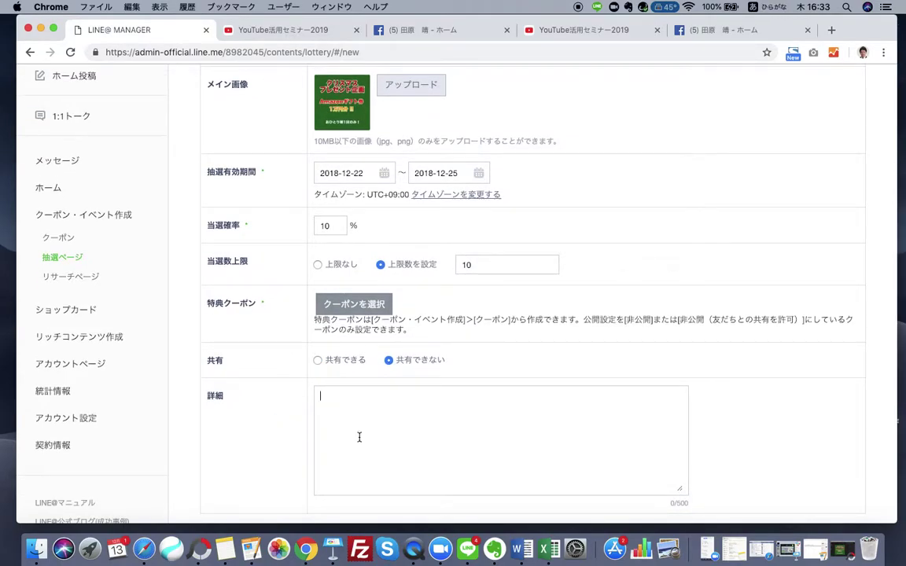
{"action": "type", "text": "まちにまった"}
{"action": "key", "text": "space"}
{"action": "key", "text": "Return"}
{"action": "type", "text": "くりすます"}
{"action": "key", "text": "space"}
{"action": "type", "text": "！"}
{"action": "key", "text": "Return"}
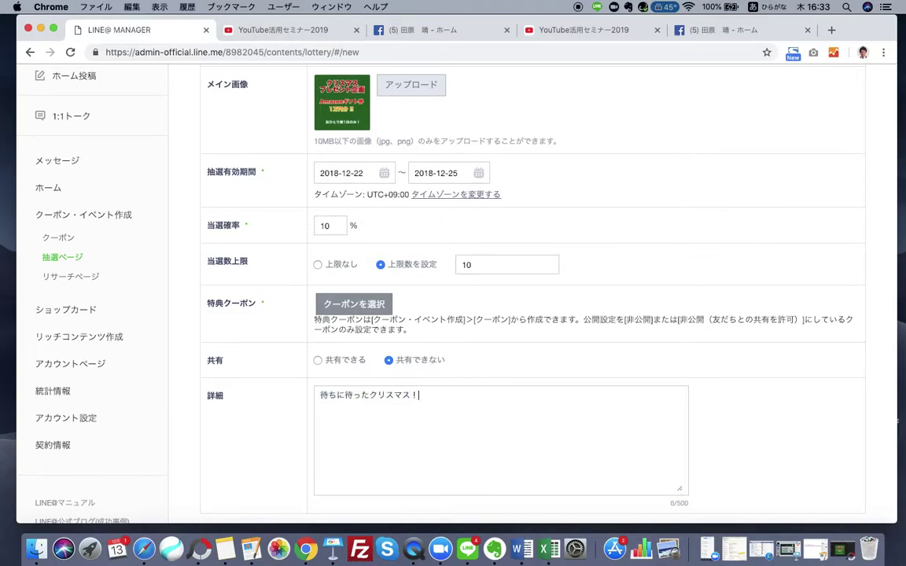
- Add the second line ぜひ当ててくださいね！！ to the 詳細 text
{"action": "type", "text": "ぜひあてて"}
{"action": "key", "text": "space"}
{"action": "type", "text": "くださいね"}
{"action": "key", "text": "Return"}
{"action": "type", "text": "！！"}
{"action": "key", "text": "Return"}
- Try to save the lottery page and check the form's entries
{"action": "scroll", "coordinate": [361, 435], "scroll_direction": "down", "scroll_amount": 5}
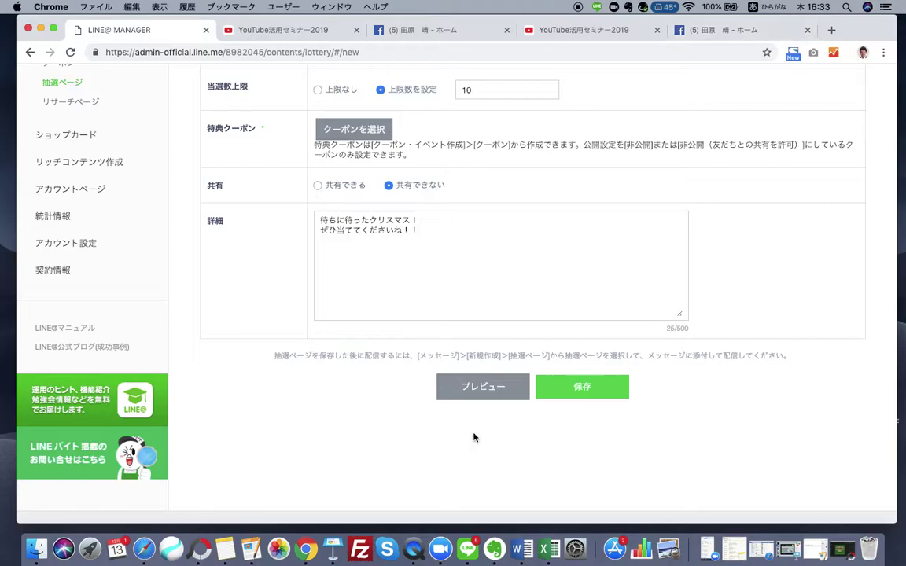
{"action": "left_click", "coordinate": [587, 388]}
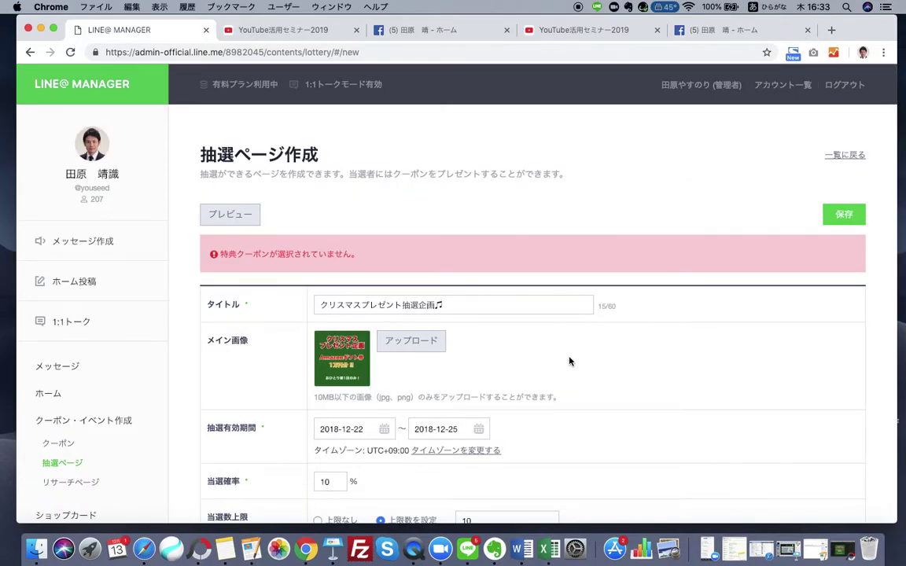
{"action": "scroll", "coordinate": [570, 361], "scroll_direction": "down", "scroll_amount": 10}
{"action": "scroll", "coordinate": [571, 361], "scroll_direction": "up", "scroll_amount": 10}
{"action": "scroll", "coordinate": [570, 361], "scroll_direction": "down", "scroll_amount": 9}
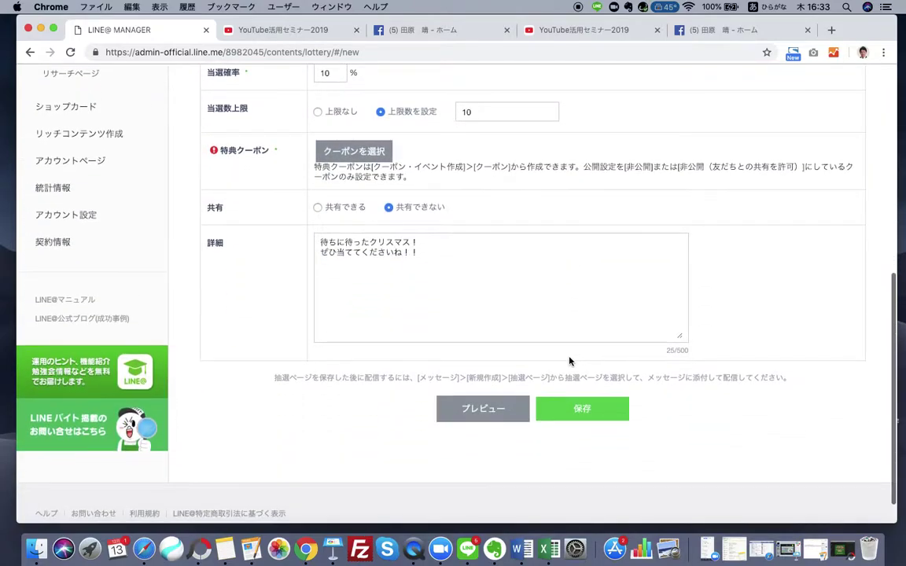
{"action": "left_click_drag", "start_coordinate": [449, 279], "coordinate": [318, 243]}
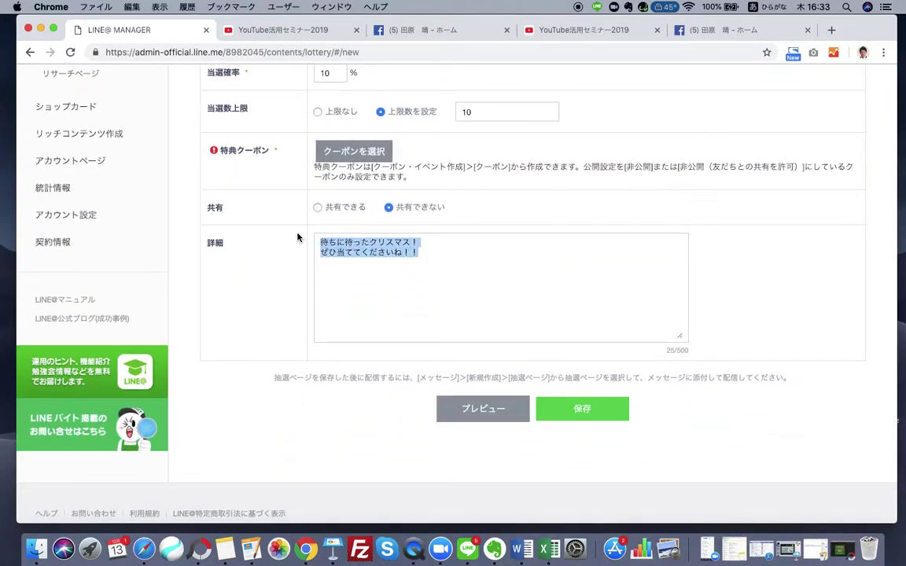
{"action": "left_click", "coordinate": [385, 299]}
- Set the 公開設定 of the existing セミナー半額券 coupon to 非公開 and save the coupon
{"action": "scroll", "coordinate": [385, 299], "scroll_direction": "up", "scroll_amount": 2}
{"action": "scroll", "coordinate": [335, 310], "scroll_direction": "up", "scroll_amount": 4}
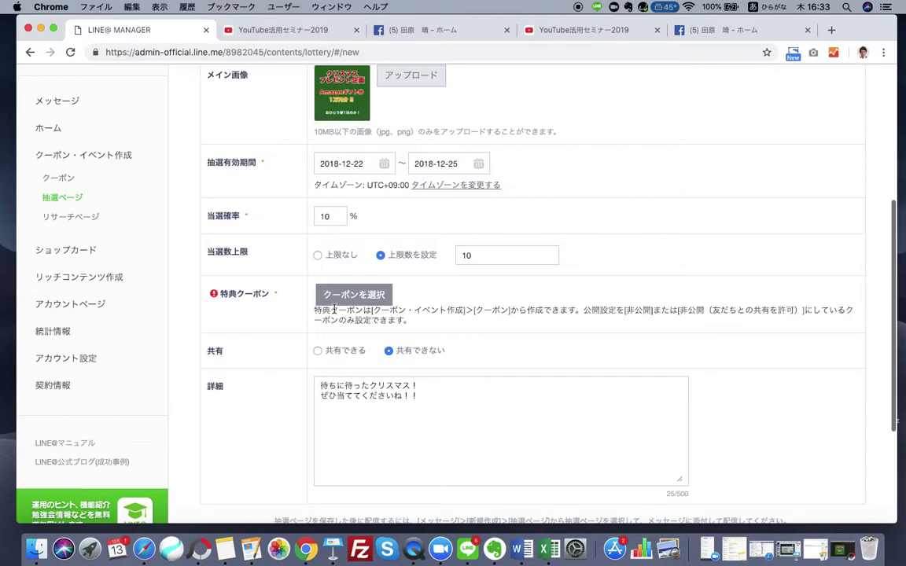
{"action": "left_click", "coordinate": [63, 220]}
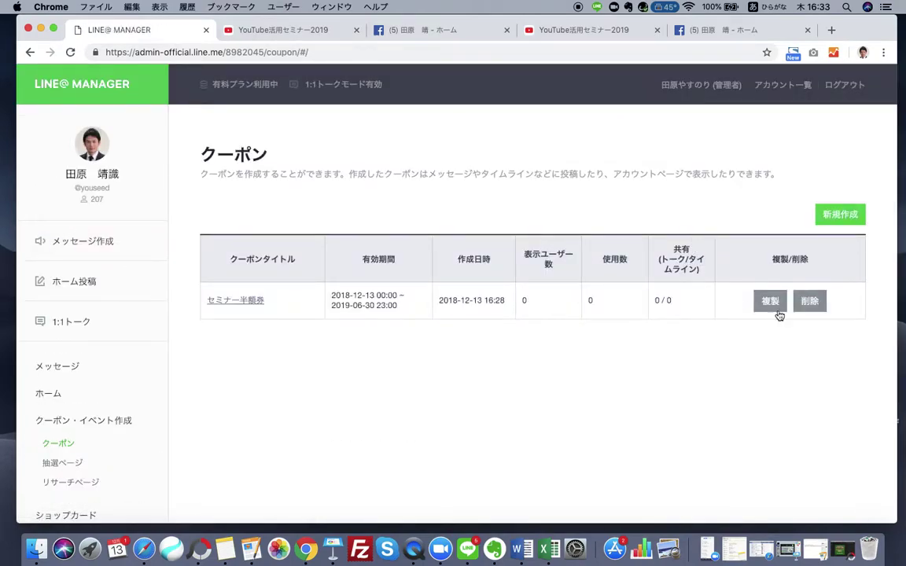
{"action": "left_click", "coordinate": [251, 300]}
{"action": "scroll", "coordinate": [475, 354], "scroll_direction": "down", "scroll_amount": 9}
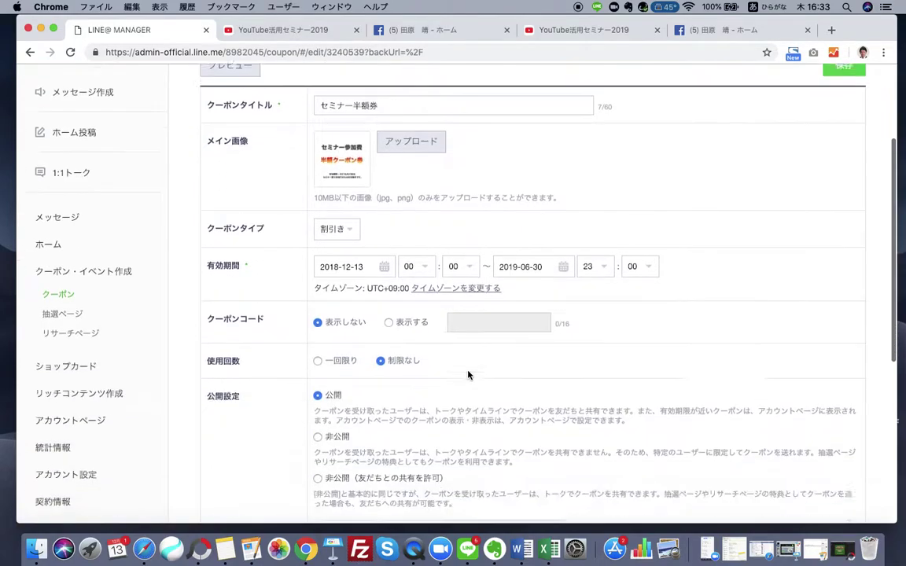
{"action": "left_click", "coordinate": [318, 293]}
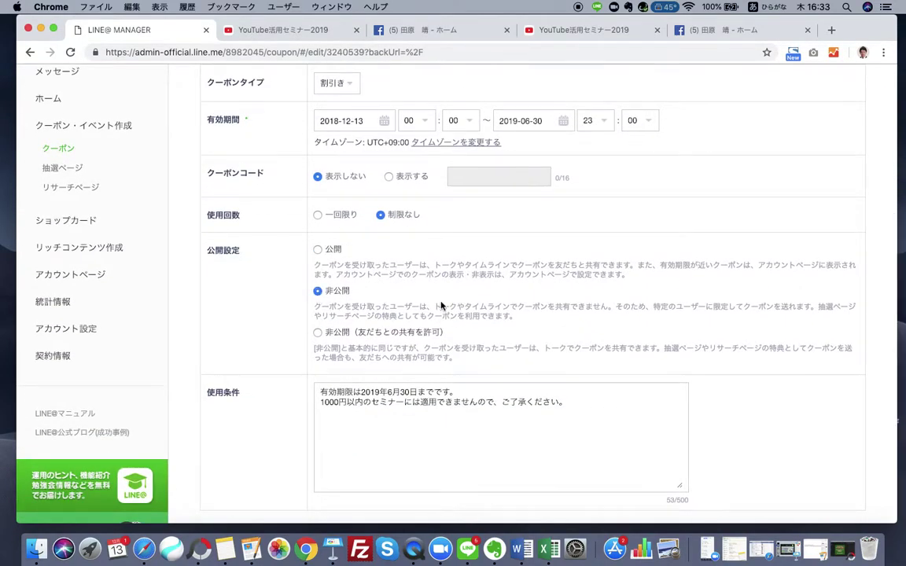
{"action": "scroll", "coordinate": [441, 306], "scroll_direction": "up", "scroll_amount": 10}
{"action": "left_click", "coordinate": [847, 192]}
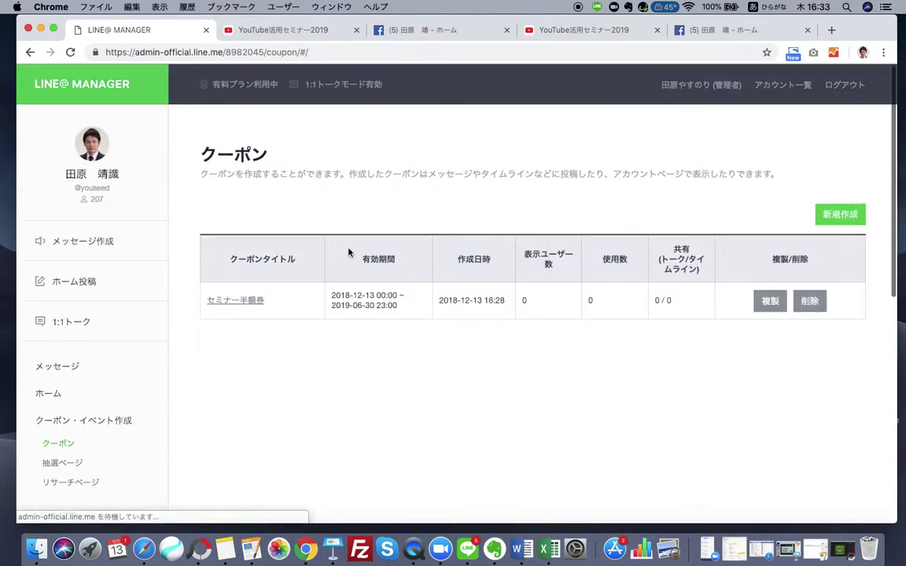
- Start creating a new coupon from the coupon list
{"action": "scroll", "coordinate": [87, 440], "scroll_direction": "down", "scroll_amount": 1}
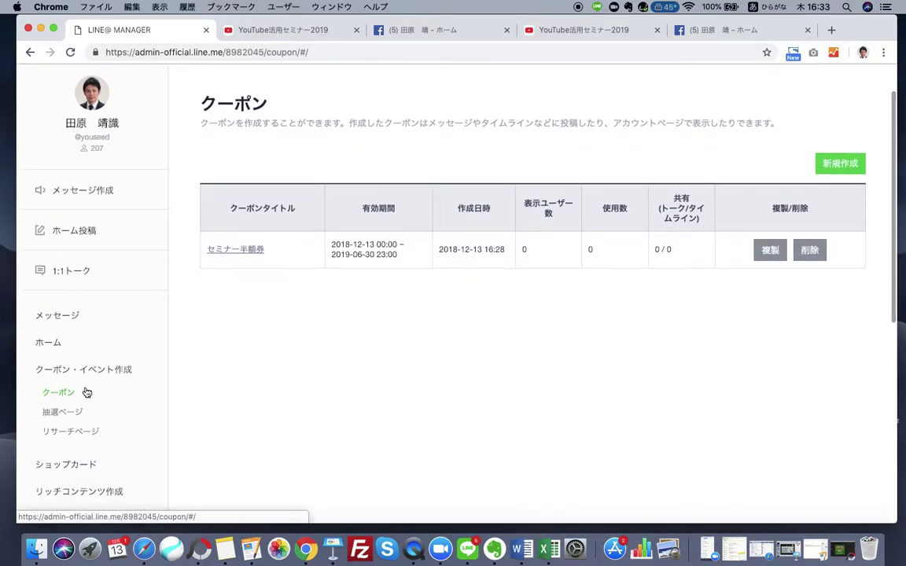
{"action": "left_click", "coordinate": [841, 167]}
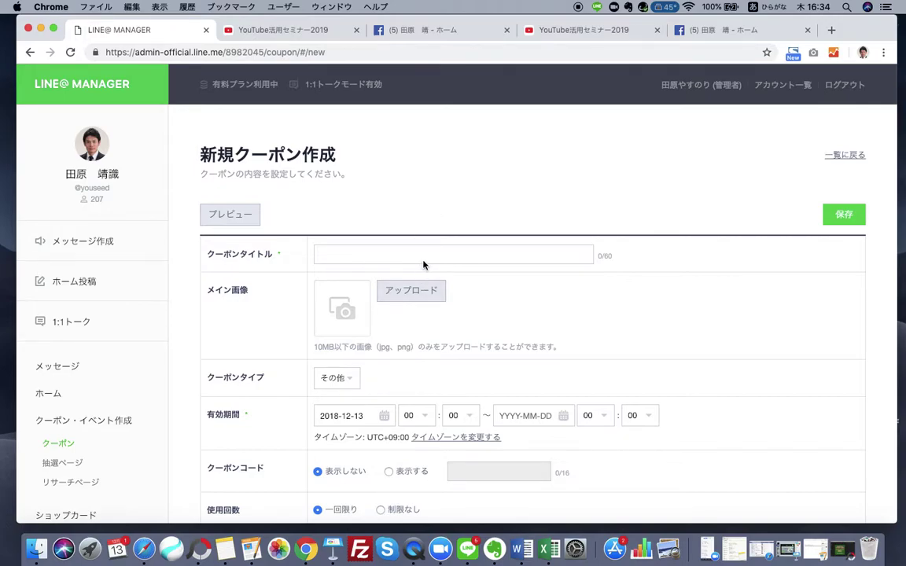
{"action": "left_click", "coordinate": [40, 29]}
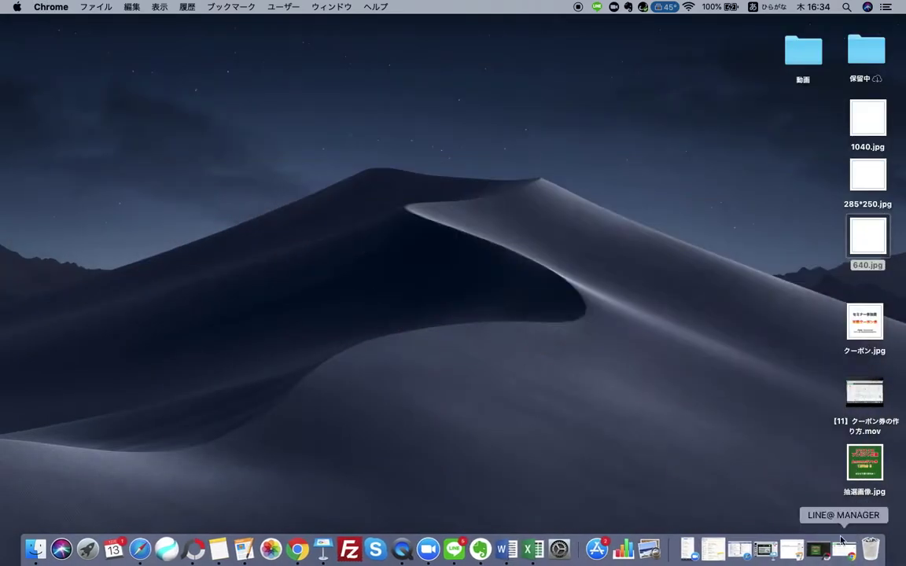
{"action": "left_click", "coordinate": [762, 549]}
{"action": "left_click", "coordinate": [345, 290]}
{"action": "left_click", "coordinate": [342, 212]}
{"action": "left_click", "coordinate": [713, 199]}
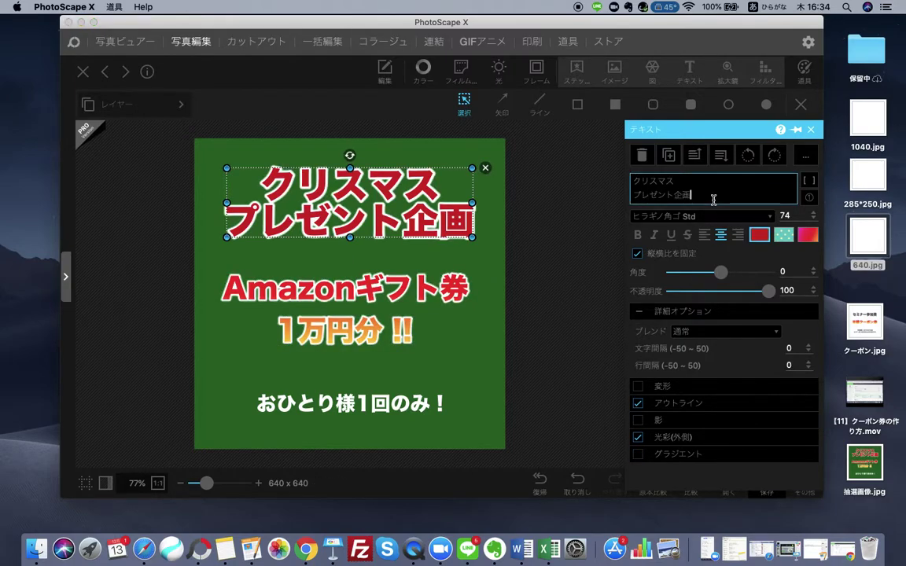
{"action": "left_click", "coordinate": [347, 403]}
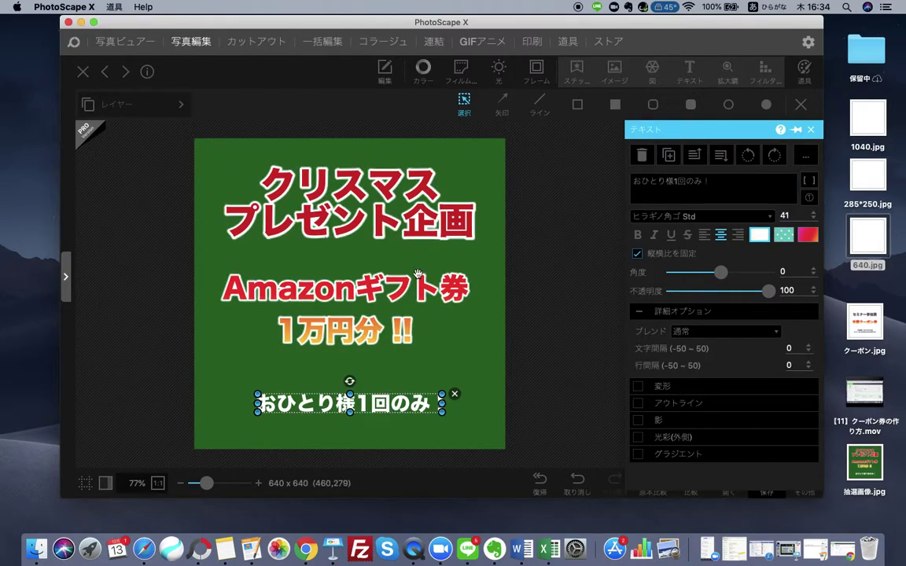
{"action": "left_click", "coordinate": [572, 315]}
{"action": "left_click", "coordinate": [767, 480]}
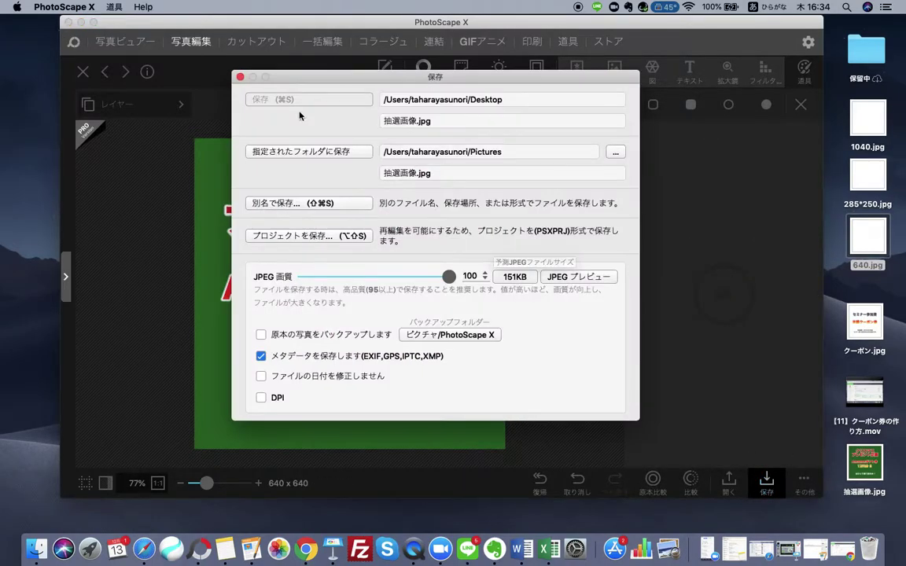
{"action": "left_click", "coordinate": [240, 77]}
{"action": "left_click", "coordinate": [81, 22]}
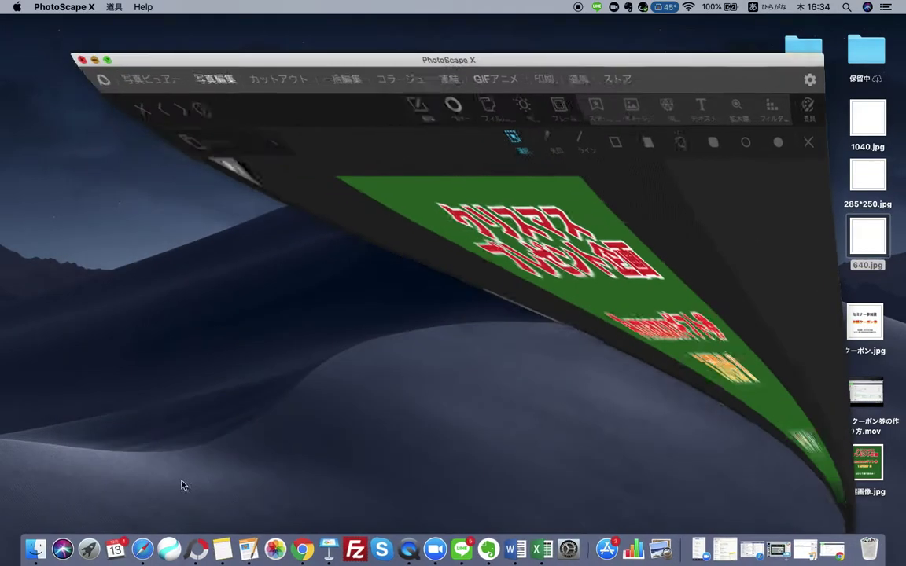
{"action": "left_click", "coordinate": [298, 549]}
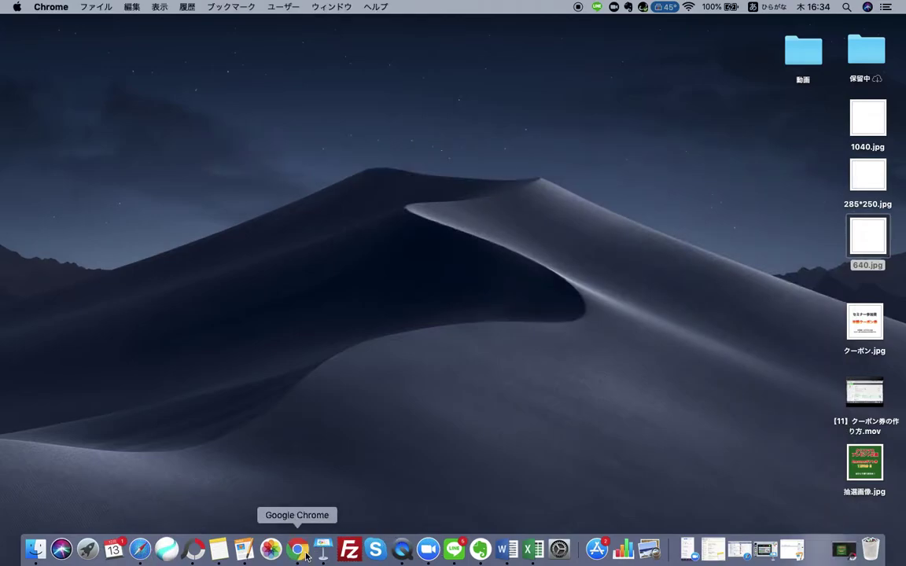
- Title the new coupon Amazonギフト券 and upload the green Christmas lottery picture 抽選画像.jpg as its main image
{"action": "left_click", "coordinate": [411, 256]}
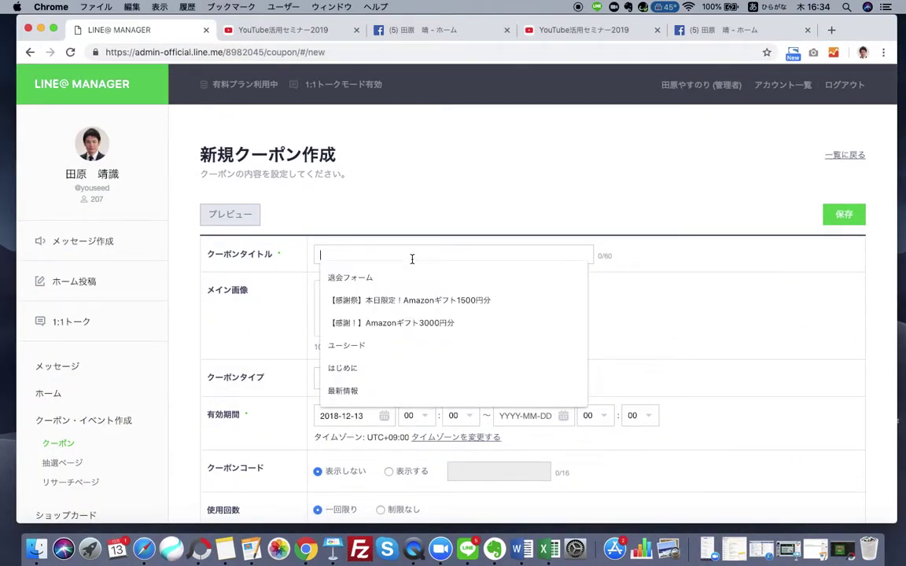
{"action": "type", "text": "AM"}
{"action": "type", "text": "azon"}
{"action": "type", "text": "gifutoken"}
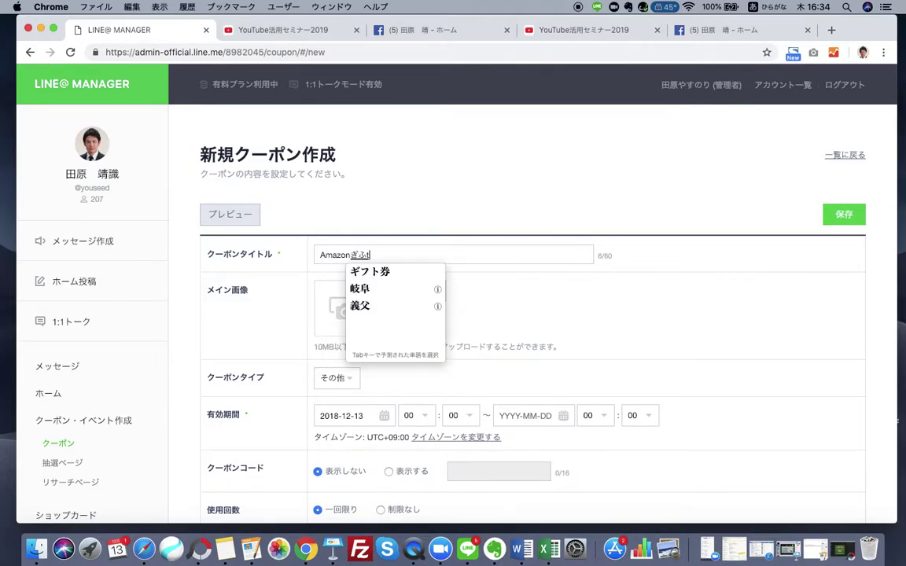
{"action": "key", "text": "space"}
{"action": "key", "text": "Return"}
{"action": "left_click", "coordinate": [421, 298]}
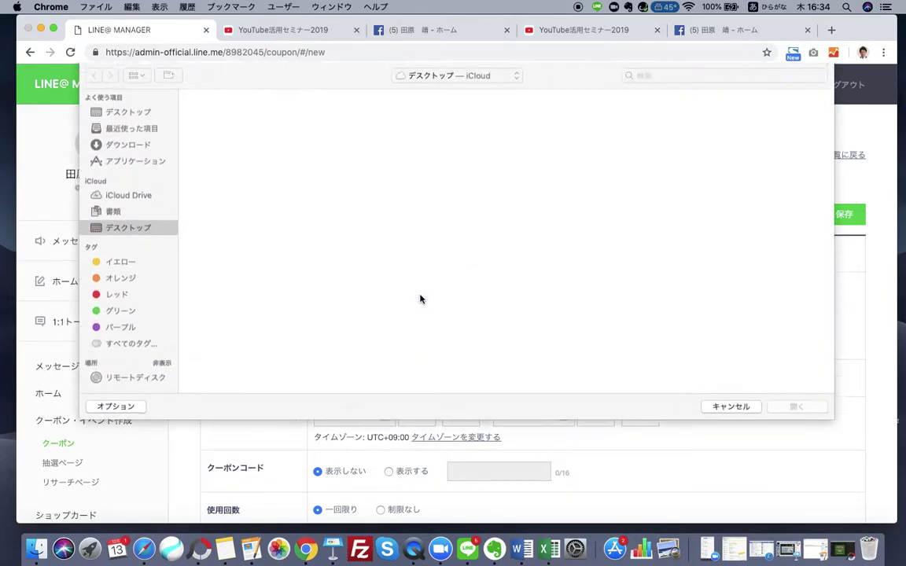
{"action": "left_click", "coordinate": [810, 407]}
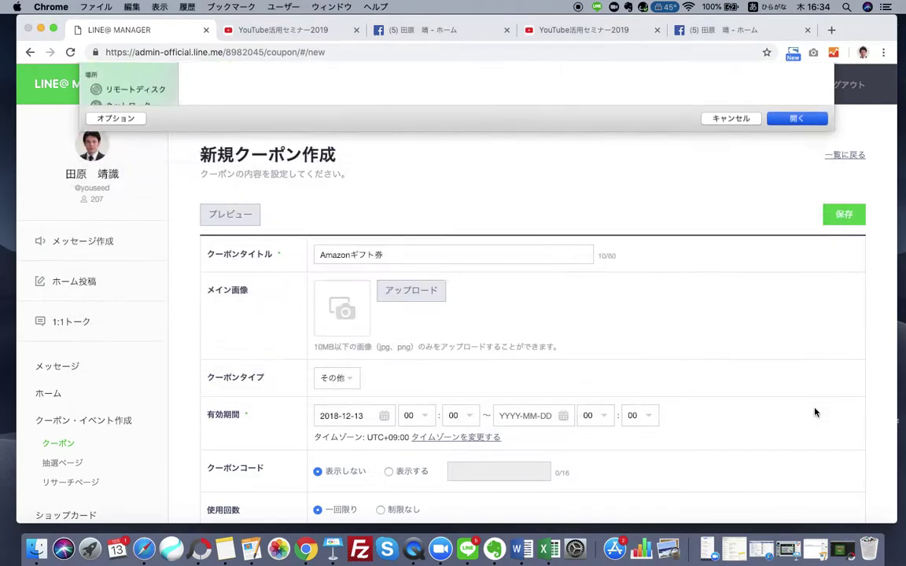
- Set the end of the coupon's 有効期間 to 2019-06-30 at 23:00
{"action": "scroll", "coordinate": [454, 420], "scroll_direction": "down", "scroll_amount": 3}
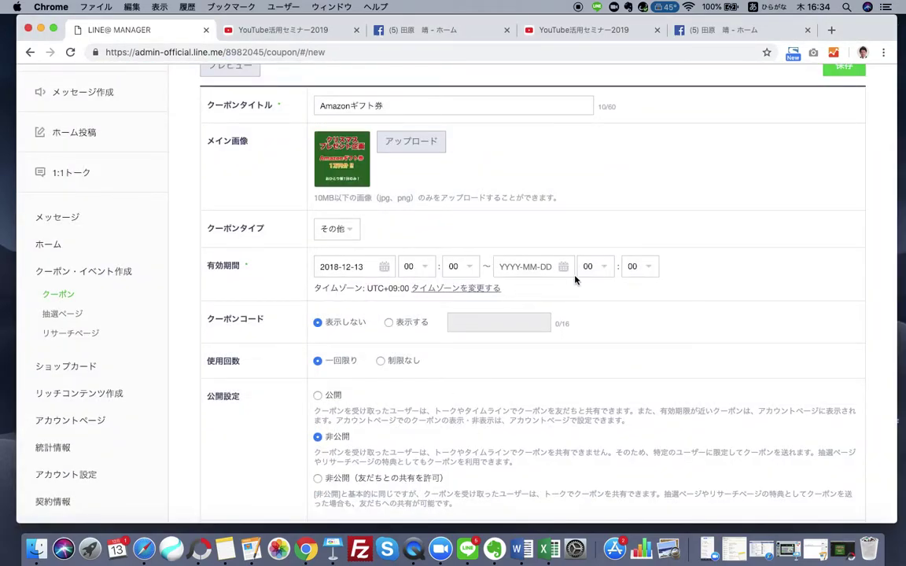
{"action": "left_click", "coordinate": [542, 266]}
{"action": "left_click", "coordinate": [647, 287]}
{"action": "left_click", "coordinate": [646, 287]}
{"action": "left_click", "coordinate": [646, 287]}
{"action": "left_click", "coordinate": [646, 287]}
{"action": "left_click", "coordinate": [647, 287]}
{"action": "left_click", "coordinate": [647, 287]}
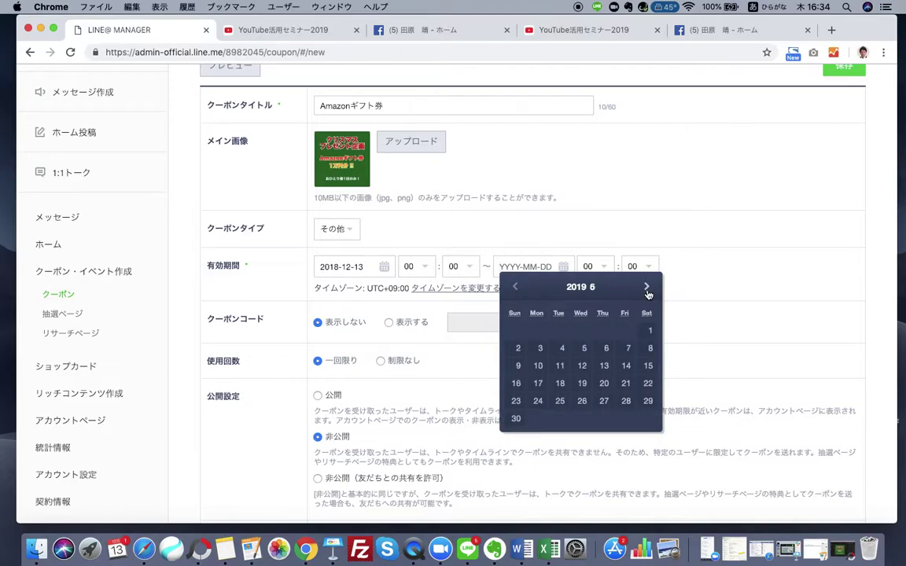
{"action": "left_click", "coordinate": [516, 419]}
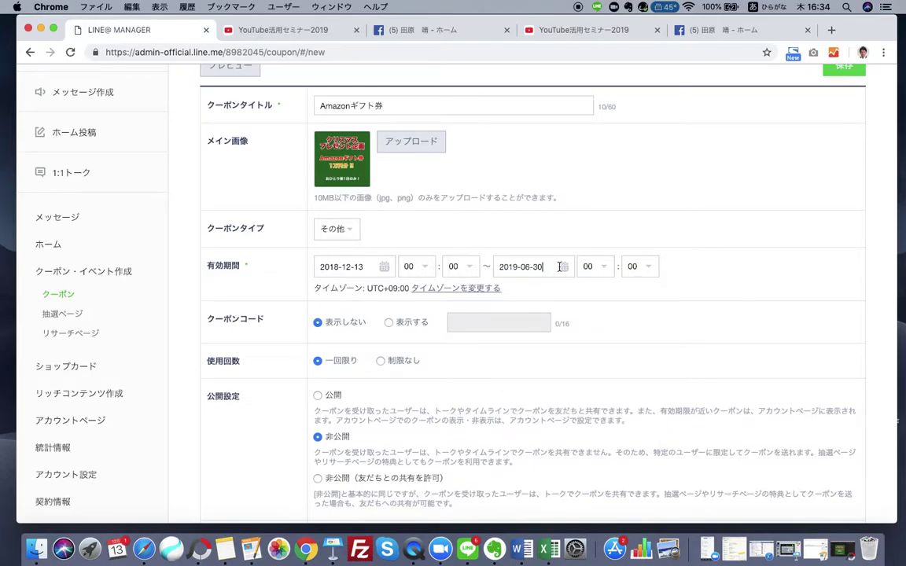
{"action": "left_click", "coordinate": [599, 265]}
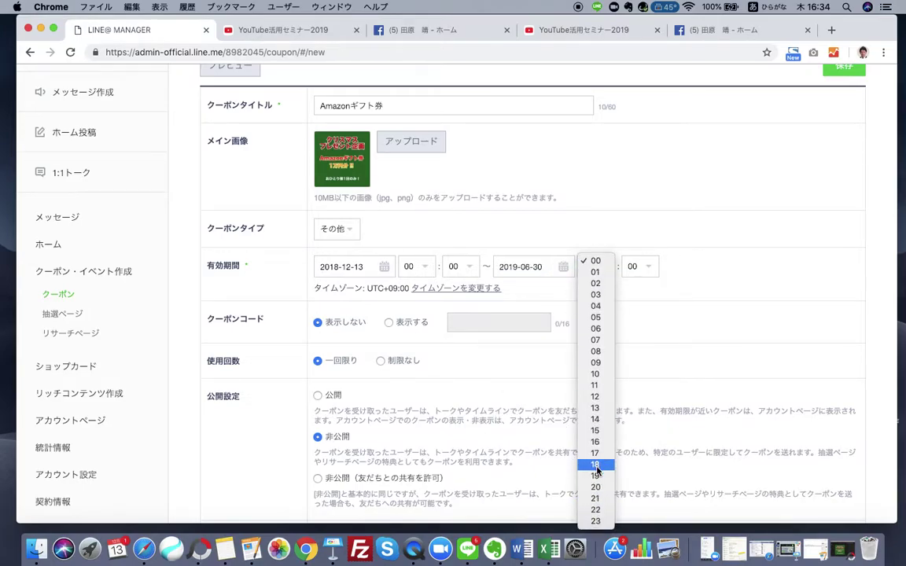
{"action": "left_click", "coordinate": [596, 521]}
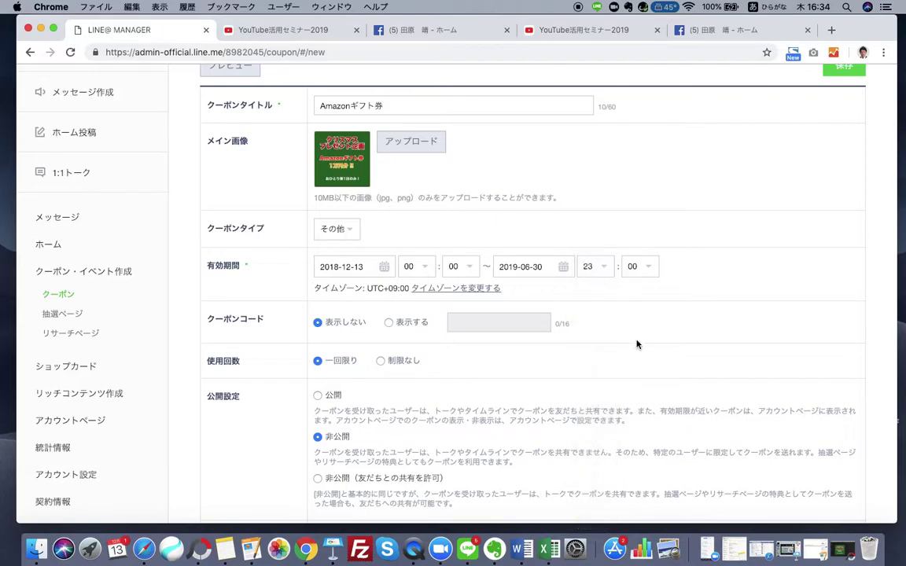
- Set the start date of the coupon's 有効期間 to 2018-12-26 and save the coupon
{"action": "left_click", "coordinate": [372, 267]}
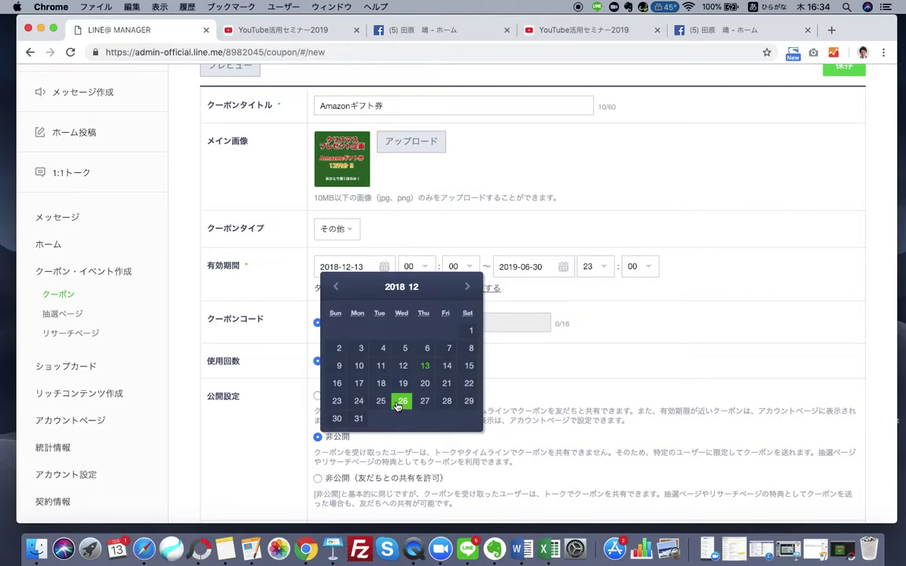
{"action": "left_click", "coordinate": [402, 404]}
{"action": "scroll", "coordinate": [440, 363], "scroll_direction": "down", "scroll_amount": 5}
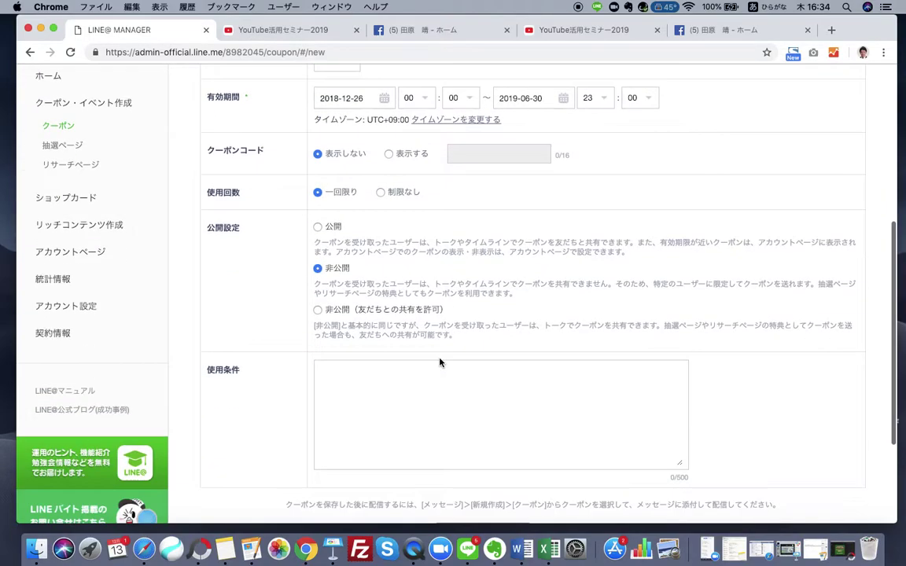
{"action": "scroll", "coordinate": [287, 374], "scroll_direction": "down", "scroll_amount": 2}
{"action": "scroll", "coordinate": [287, 374], "scroll_direction": "down", "scroll_amount": 3}
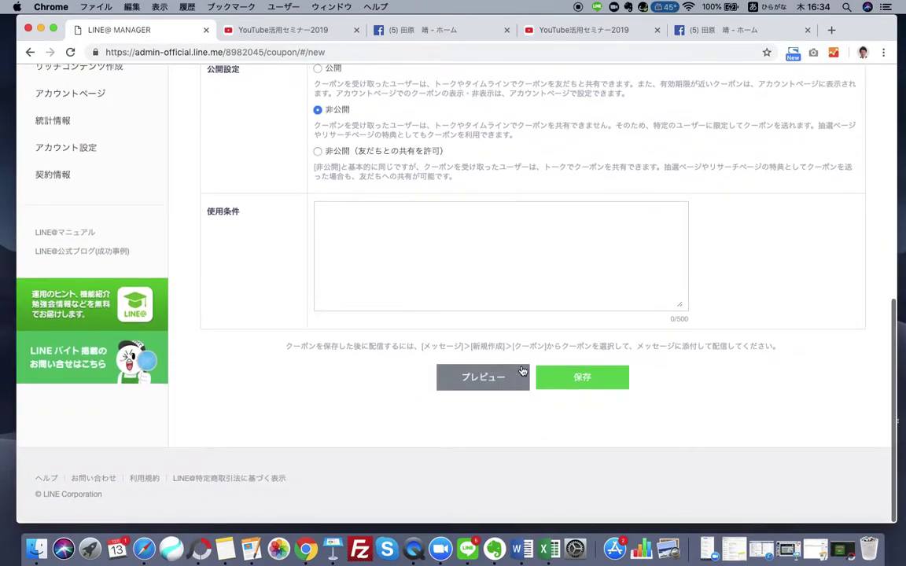
{"action": "left_click", "coordinate": [572, 383]}
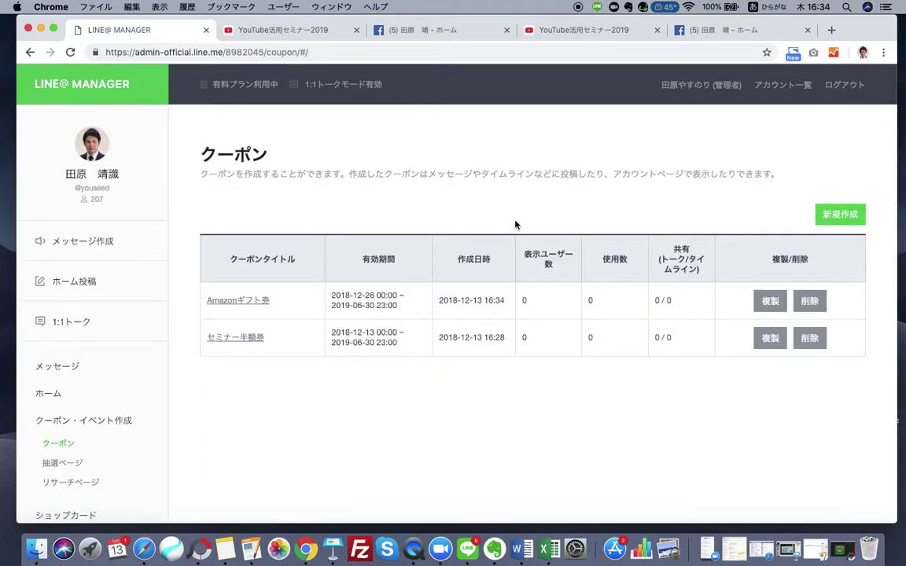
- Start creating a new lottery page from the 抽選ページ list
{"action": "scroll", "coordinate": [87, 365], "scroll_direction": "down", "scroll_amount": 2}
{"action": "left_click", "coordinate": [71, 387]}
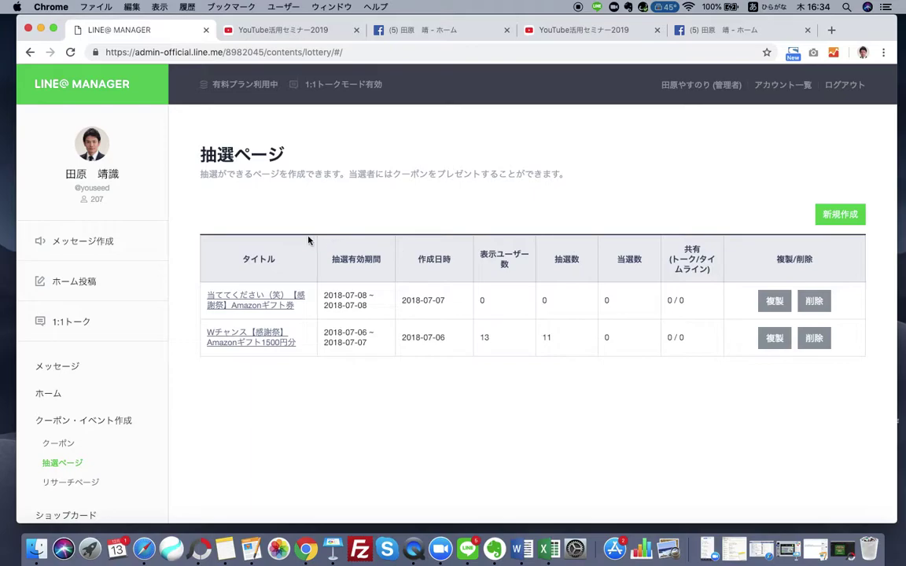
{"action": "left_click", "coordinate": [846, 217]}
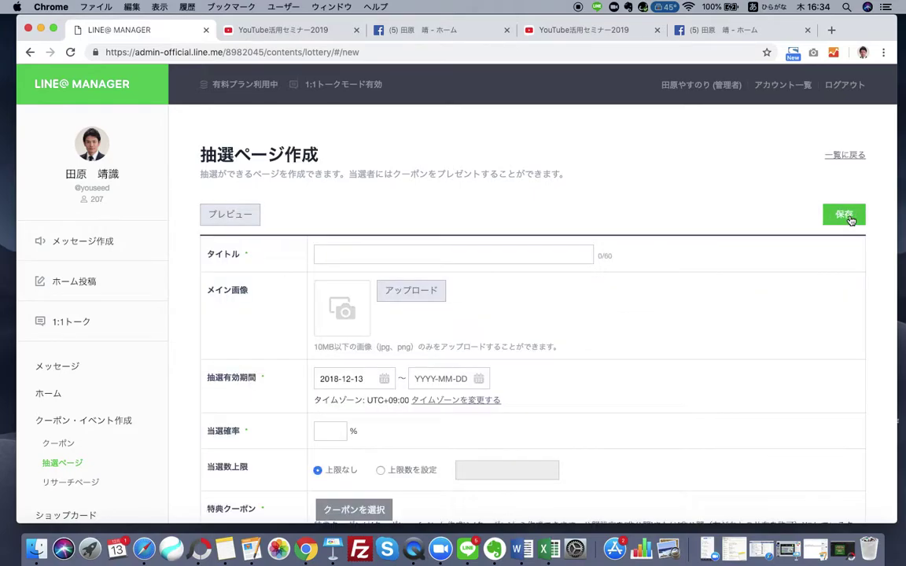
- Title the lottery page クリスマスプレゼント抽選企画♫ and upload 抽選画像.jpg as its main image
{"action": "left_click", "coordinate": [381, 263]}
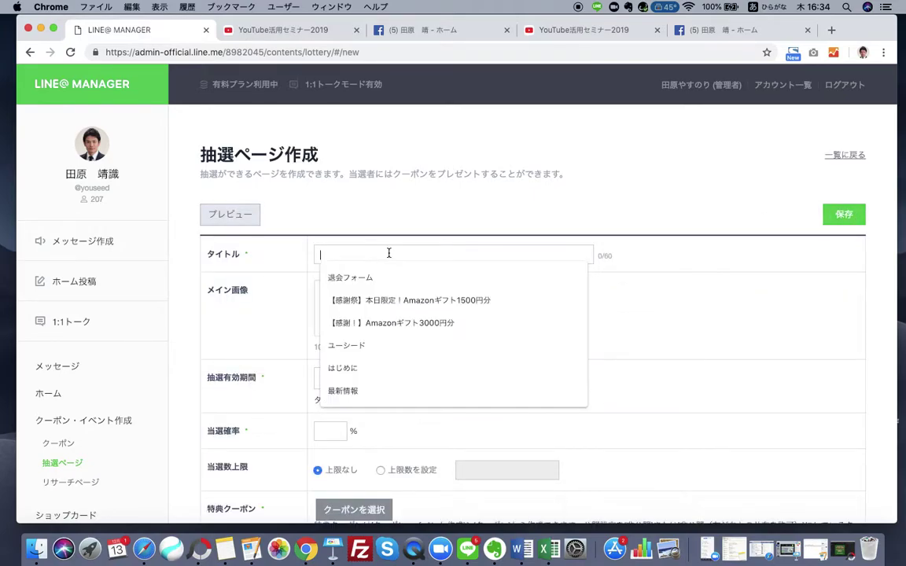
{"action": "type", "text": "クリス萌"}
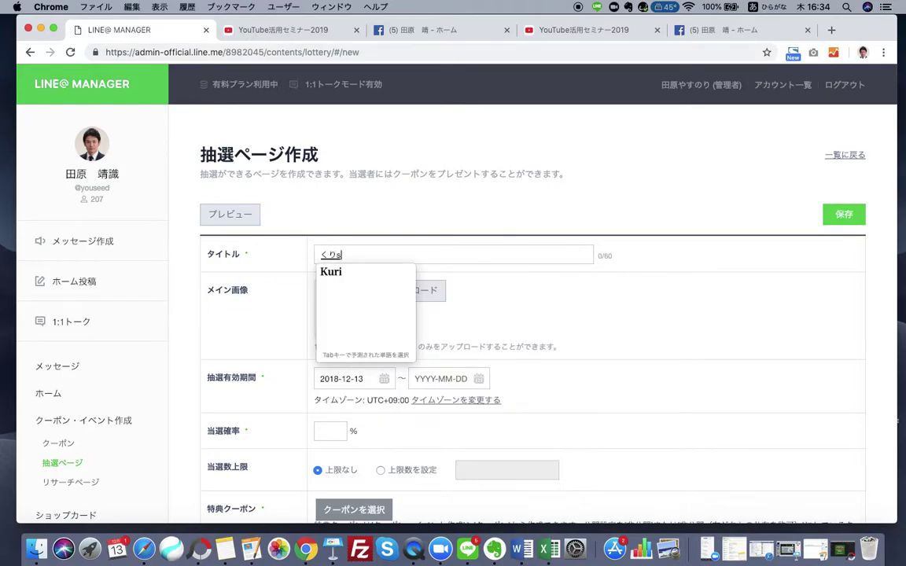
{"action": "key", "text": "BackSpace"}
{"action": "key", "text": "BackSpace"}
{"action": "key", "text": "BackSpace"}
{"action": "key", "text": "BackSpace"}
{"action": "type", "text": "くりすまk"}
{"action": "key", "text": "BackSpace"}
{"action": "type", "text": "su"}
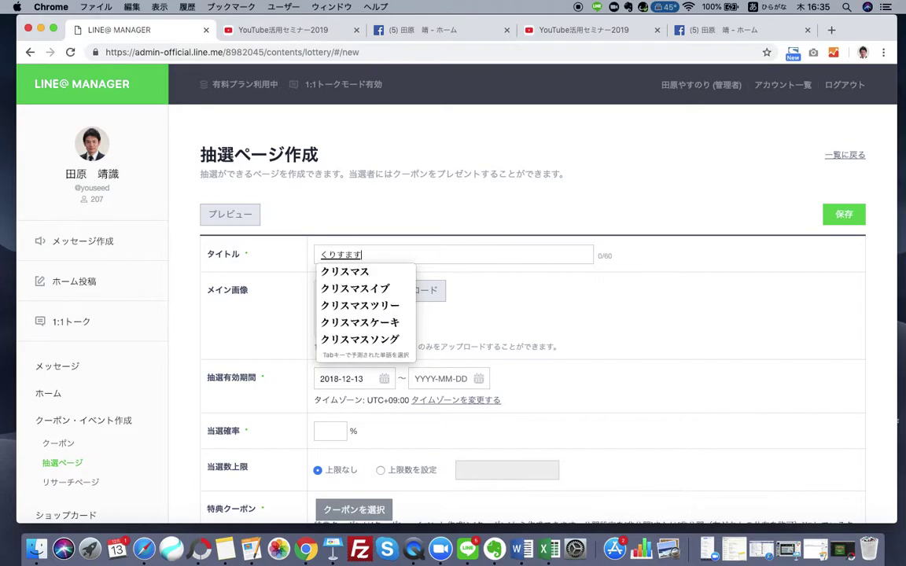
{"action": "key", "text": "Return"}
{"action": "left_click", "coordinate": [385, 276]}
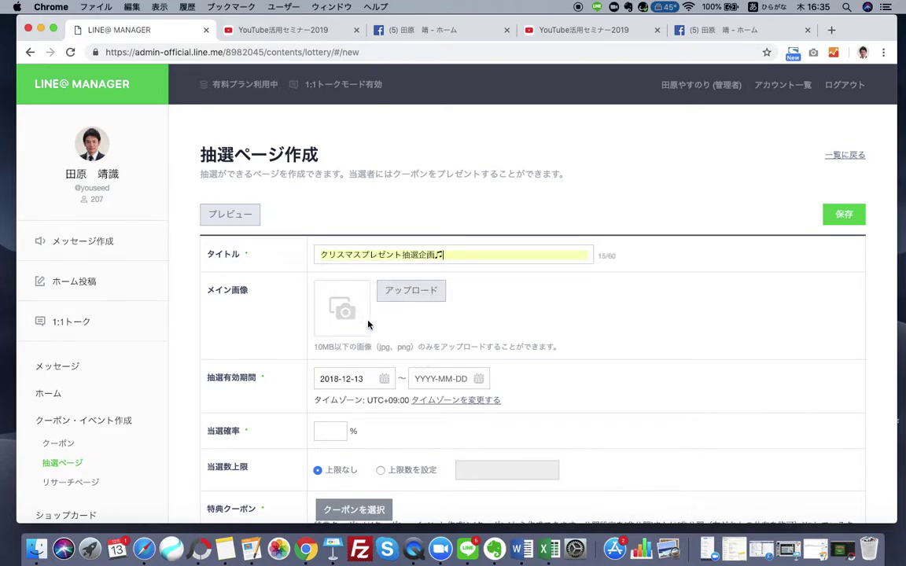
{"action": "left_click", "coordinate": [411, 291]}
{"action": "left_click", "coordinate": [817, 412]}
- Set the lottery page's 抽選有効期間 to run from 2018-12-22 to 2018-12-25
{"action": "scroll", "coordinate": [551, 315], "scroll_direction": "down", "scroll_amount": 4}
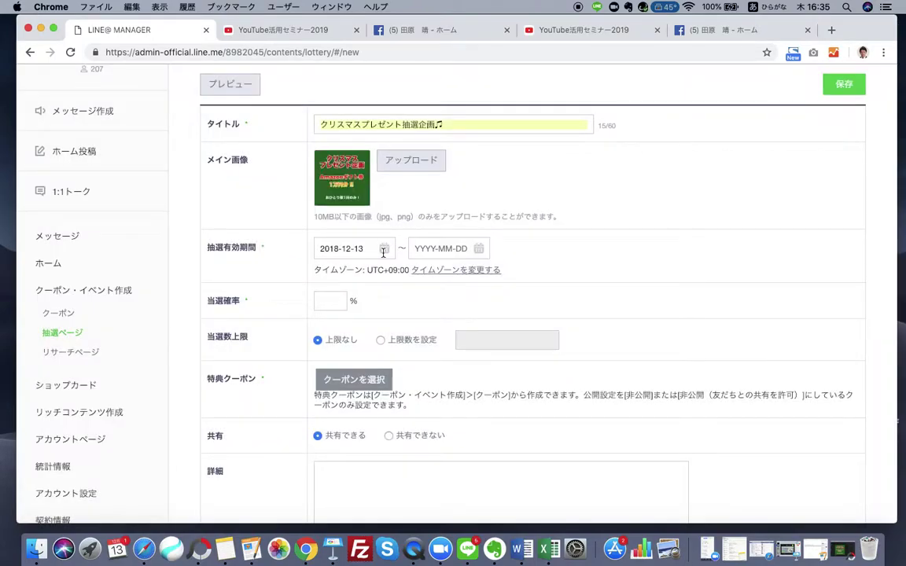
{"action": "left_click", "coordinate": [383, 250]}
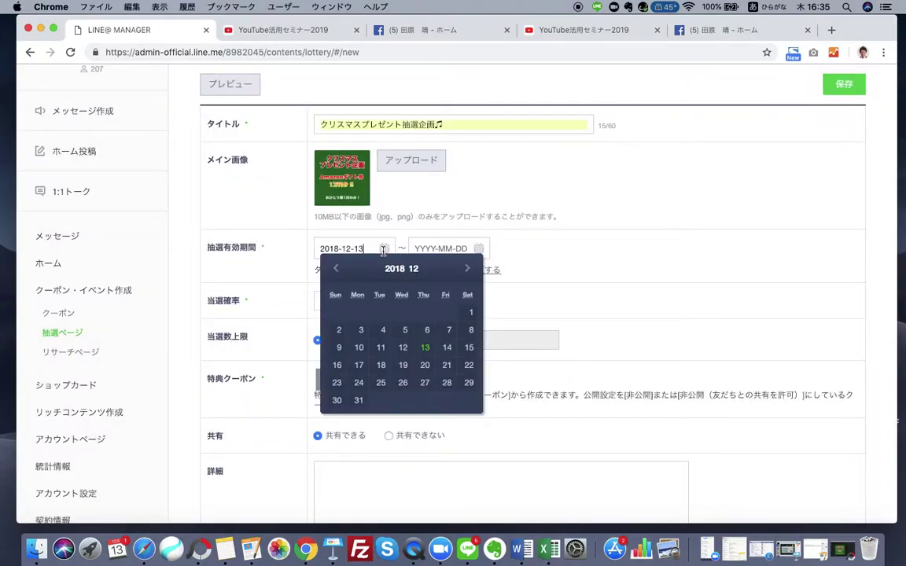
{"action": "left_click", "coordinate": [464, 370]}
{"action": "left_click", "coordinate": [477, 249]}
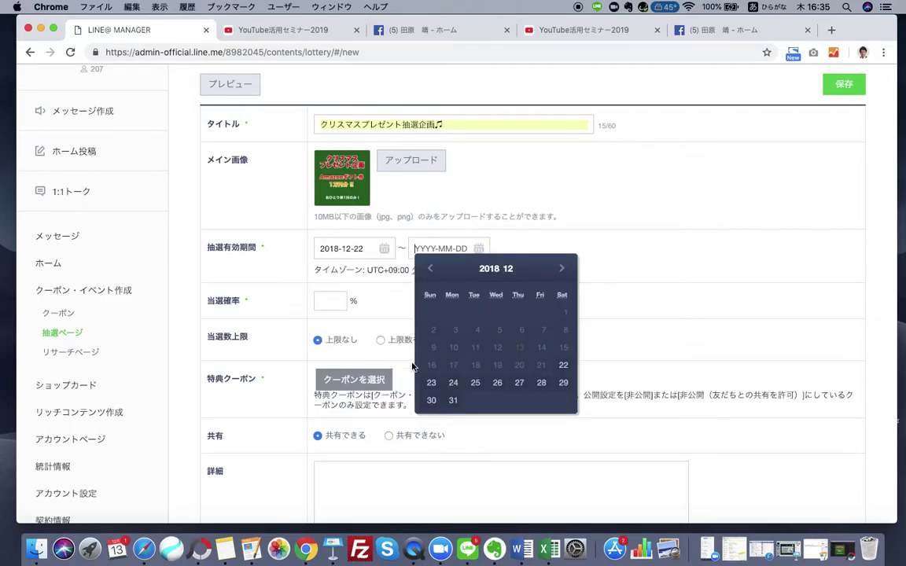
{"action": "left_click", "coordinate": [471, 380]}
- Set the 当選確率 to 10% and limit the number of winners to 10
{"action": "left_click", "coordinate": [330, 303]}
{"action": "type", "text": "10"}
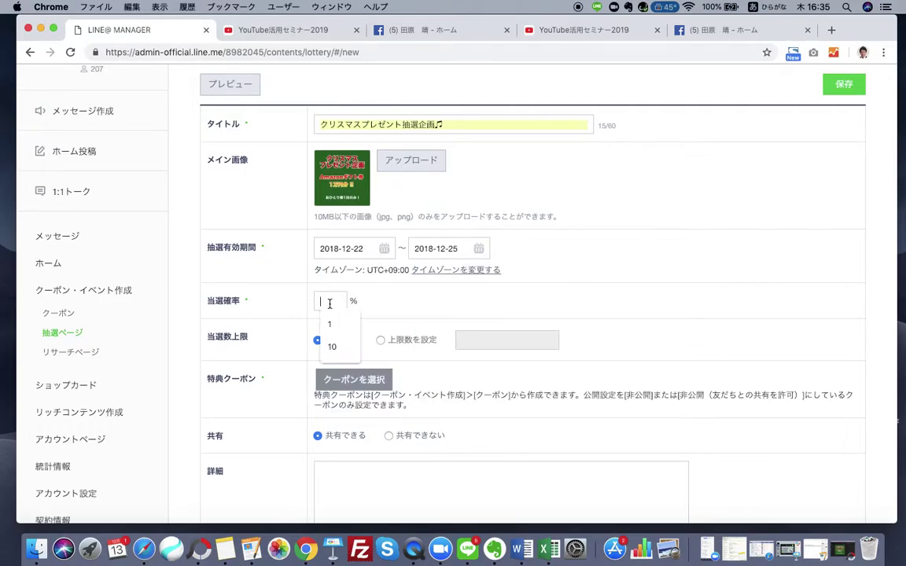
{"action": "left_click", "coordinate": [381, 341]}
{"action": "left_click", "coordinate": [476, 343]}
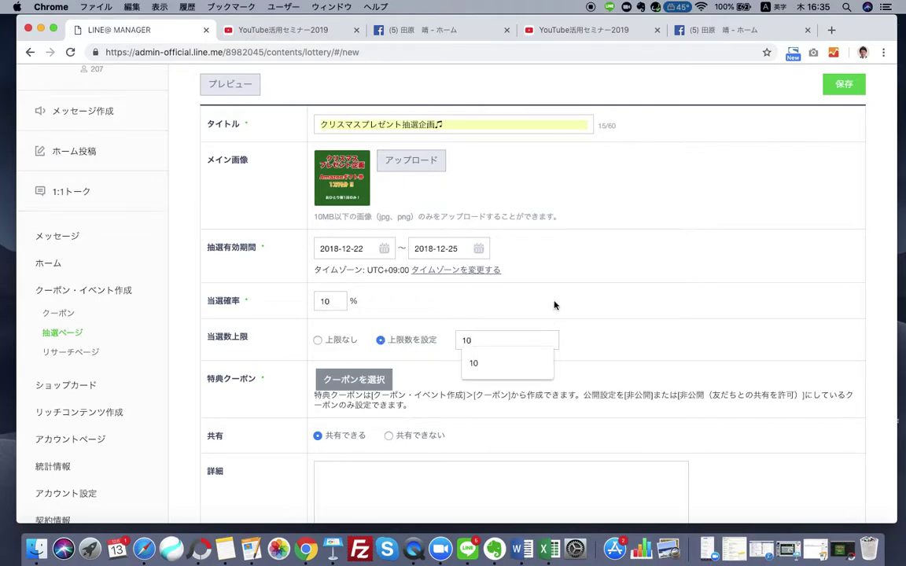
- Choose the Amazonギフト券 coupon as the lottery's 特典クーポン
{"action": "scroll", "coordinate": [526, 303], "scroll_direction": "down", "scroll_amount": 2}
{"action": "left_click", "coordinate": [335, 310]}
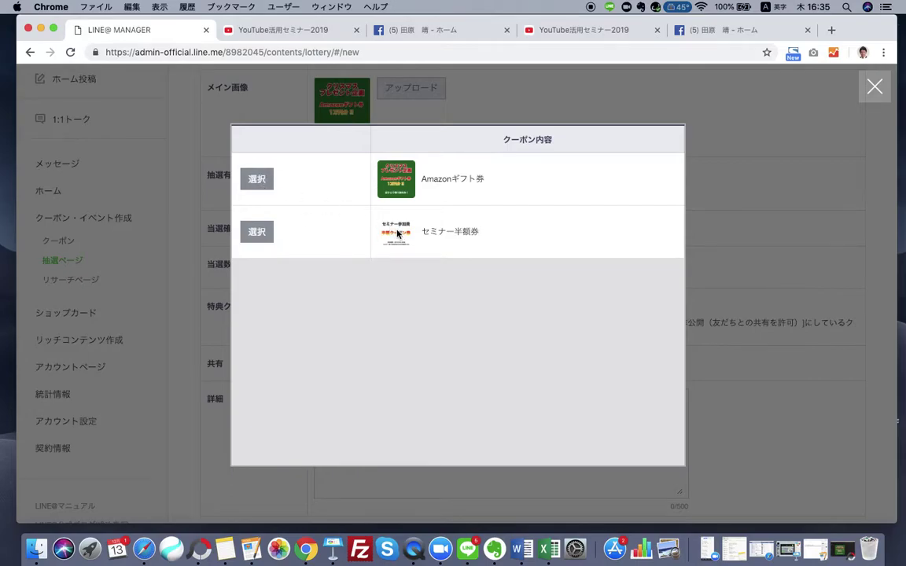
{"action": "left_click", "coordinate": [257, 178]}
- Enter おひとりさま一回限りです！ as the lottery's 詳細 and save the lottery page
{"action": "scroll", "coordinate": [535, 317], "scroll_direction": "down", "scroll_amount": 3}
{"action": "left_click", "coordinate": [407, 344]}
{"action": "type", "text": "おひとrisama"}
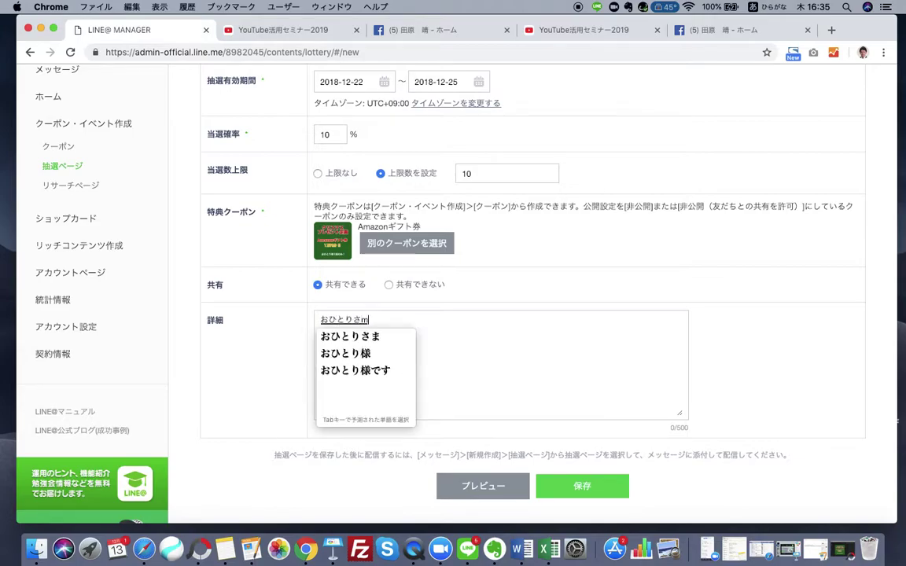
{"action": "key", "text": "Return"}
{"action": "type", "text": "1kai"}
{"action": "key", "text": "space"}
{"action": "type", "text": "ka"}
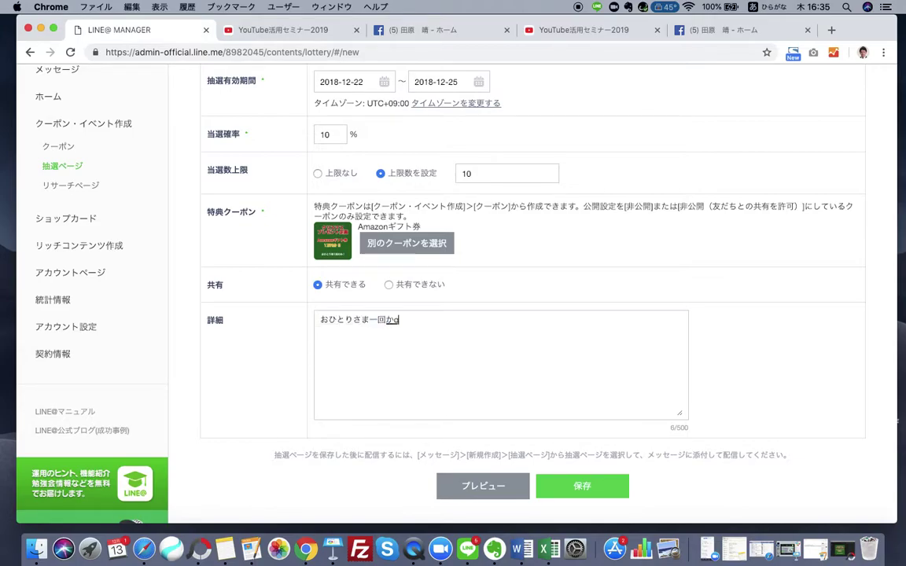
{"action": "type", "text": "giridesu"}
{"action": "key", "text": "space"}
{"action": "type", "text": "!"}
{"action": "key", "text": "Return"}
{"action": "scroll", "coordinate": [410, 384], "scroll_direction": "down", "scroll_amount": 3}
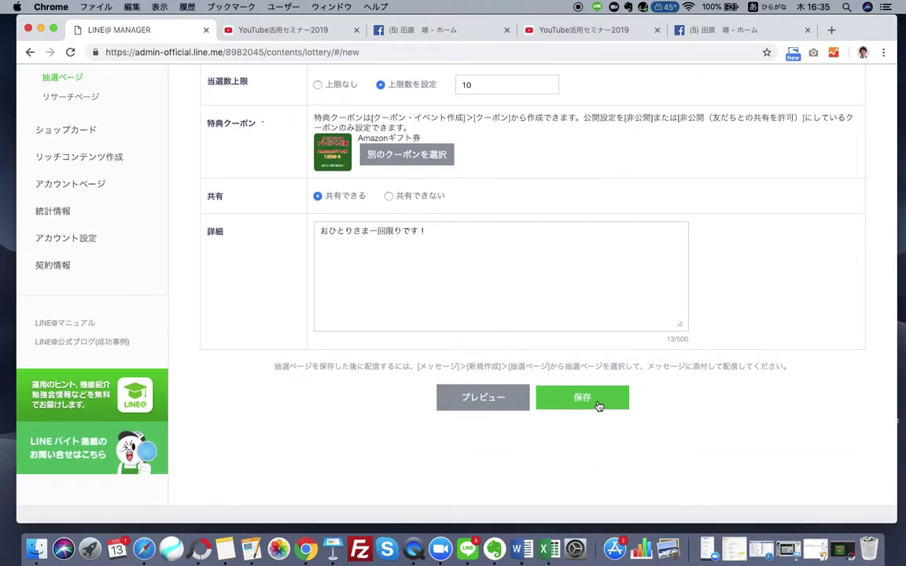
{"action": "left_click", "coordinate": [582, 397]}
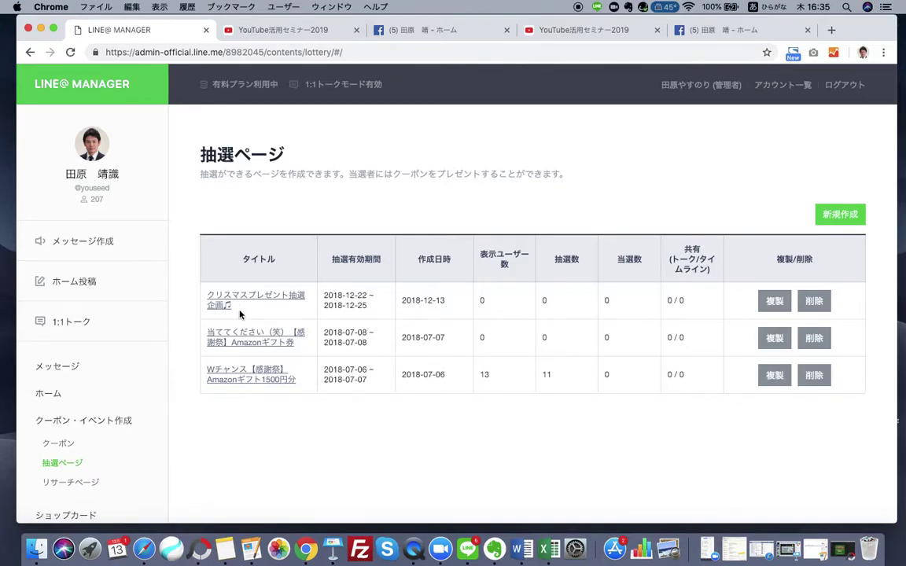
- Go to the message section and start creating a new message
{"action": "left_click", "coordinate": [80, 368]}
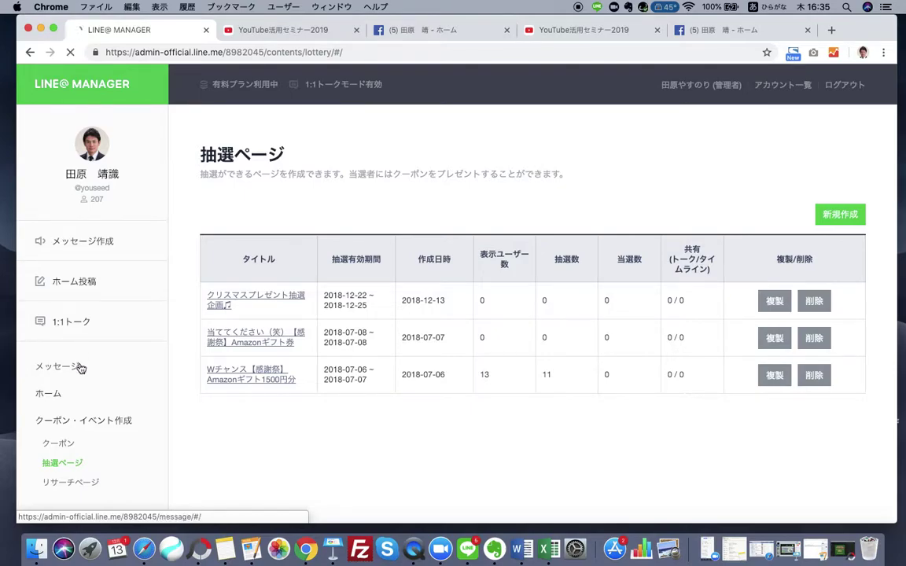
{"action": "scroll", "coordinate": [376, 396], "scroll_direction": "down", "scroll_amount": 3}
{"action": "left_click", "coordinate": [88, 285]}
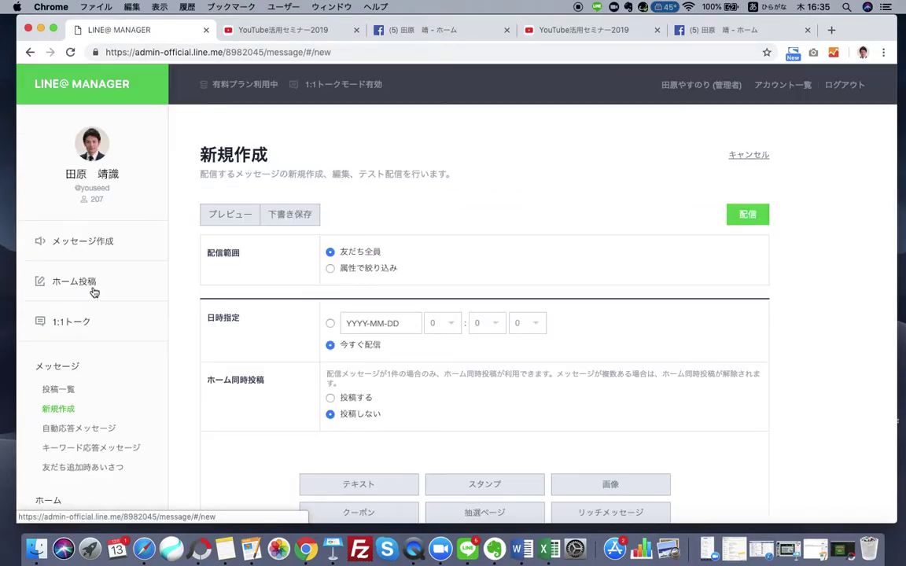
- Attach the クリスマスプレゼント抽選企画♫ lottery page to the new message
{"action": "scroll", "coordinate": [285, 363], "scroll_direction": "down", "scroll_amount": 3}
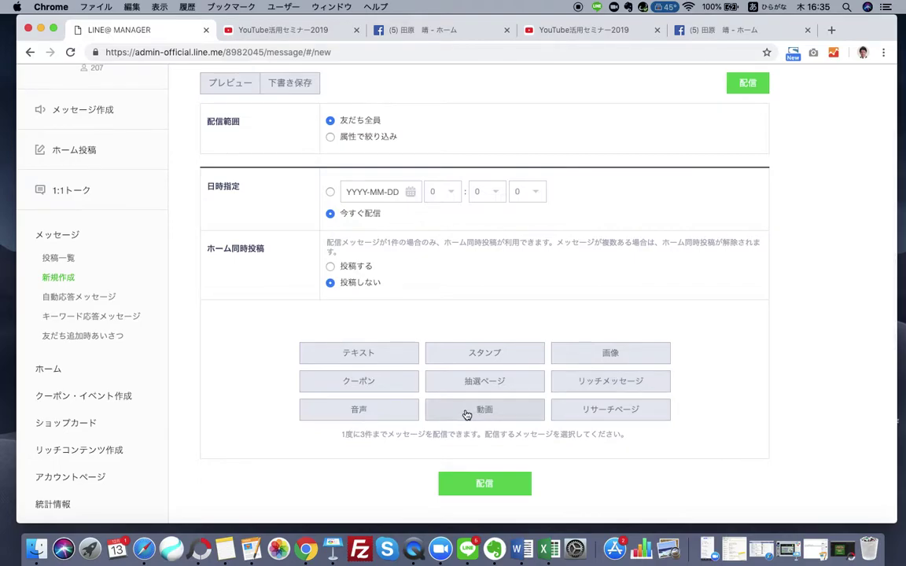
{"action": "left_click", "coordinate": [385, 390]}
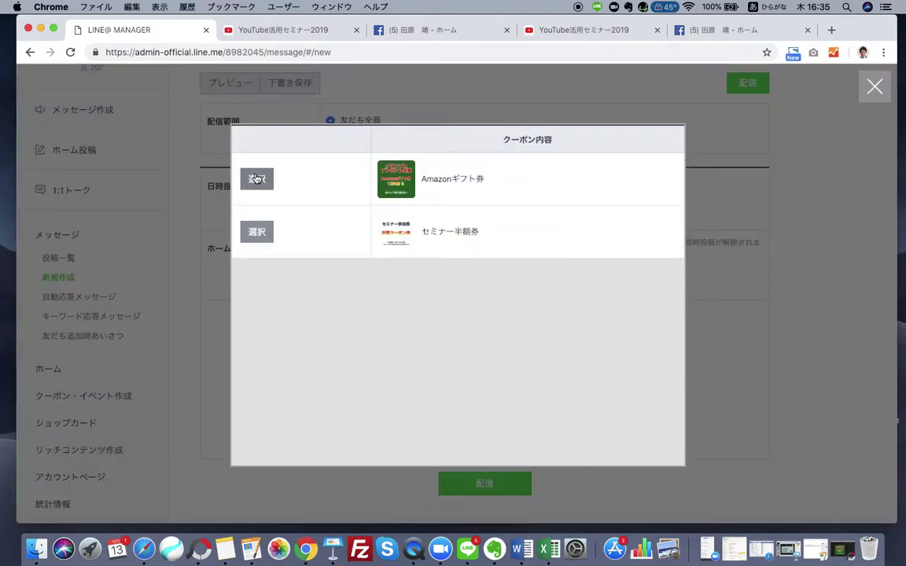
{"action": "left_click", "coordinate": [510, 391]}
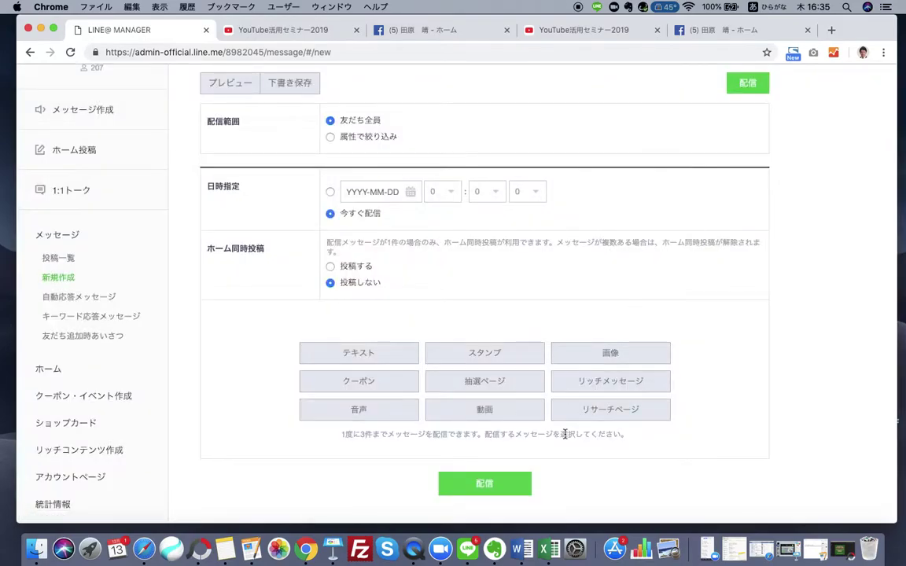
{"action": "left_click", "coordinate": [526, 384]}
{"action": "left_click", "coordinate": [259, 182]}
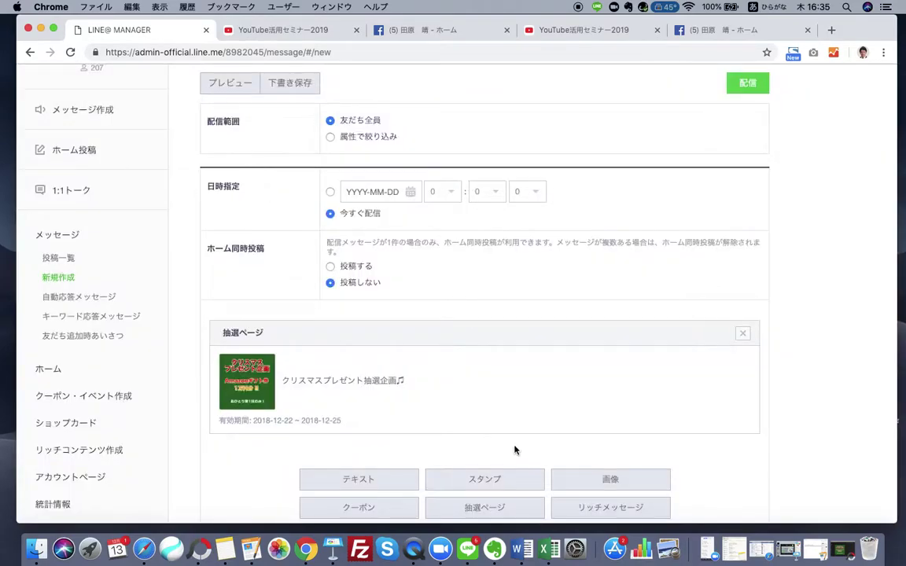
{"action": "scroll", "coordinate": [515, 450], "scroll_direction": "down", "scroll_amount": 3}
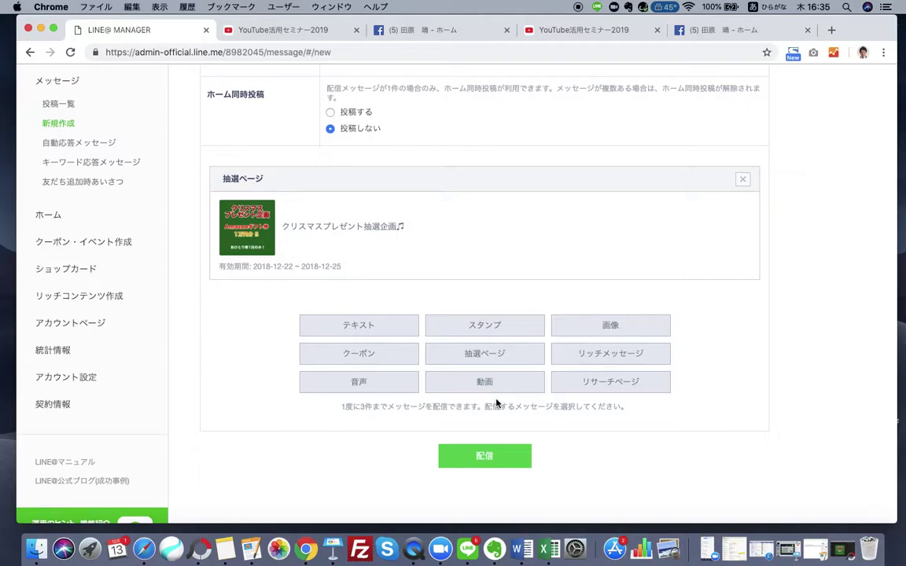
{"action": "scroll", "coordinate": [496, 403], "scroll_direction": "up", "scroll_amount": 4}
{"action": "scroll", "coordinate": [496, 403], "scroll_direction": "down", "scroll_amount": 3}
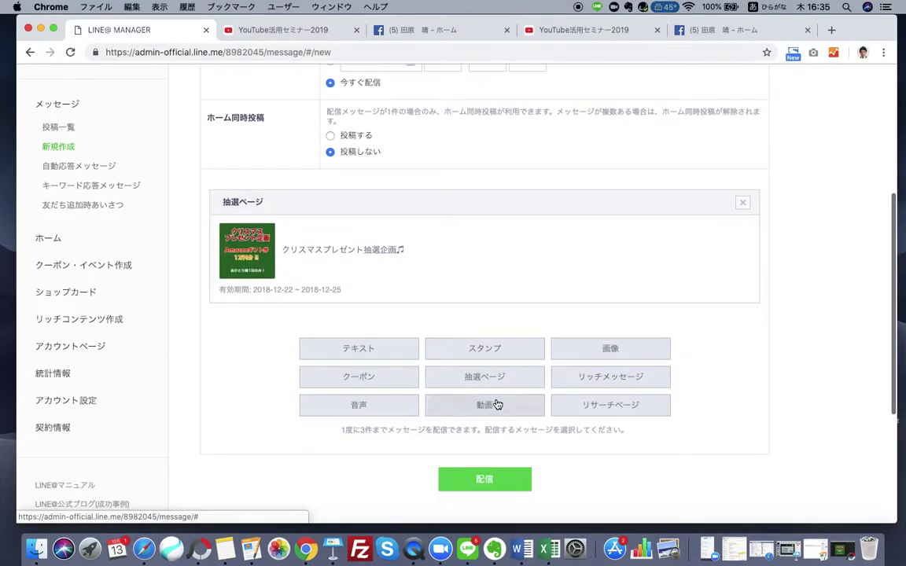
{"action": "scroll", "coordinate": [497, 404], "scroll_direction": "up", "scroll_amount": 4}
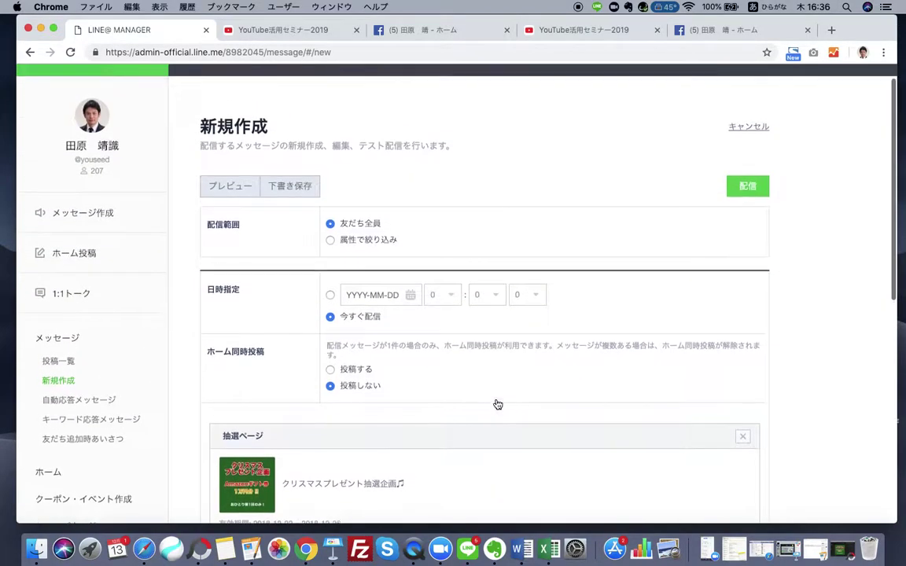
{"action": "scroll", "coordinate": [497, 404], "scroll_direction": "down", "scroll_amount": 2}
{"action": "scroll", "coordinate": [497, 403], "scroll_direction": "up", "scroll_amount": 2}
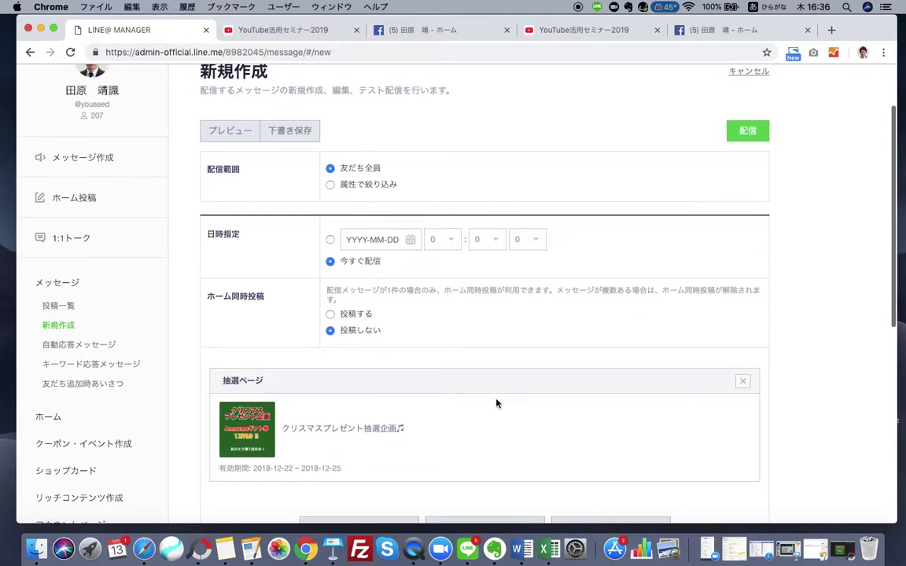